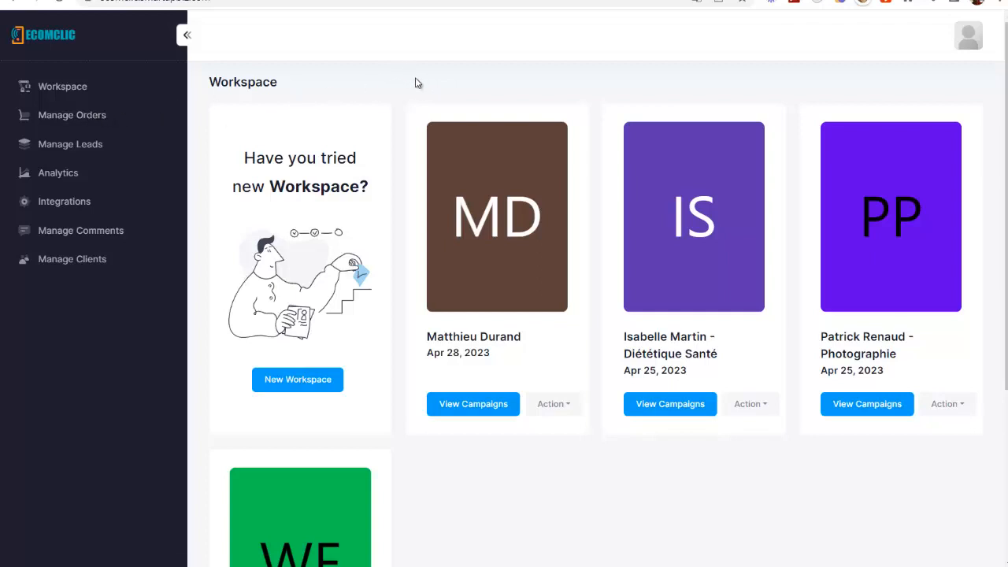
- Open the live Tapis Yoga Antidérapant campaign page from the dietetics workspace
scroll(563, 315, "down", 1)
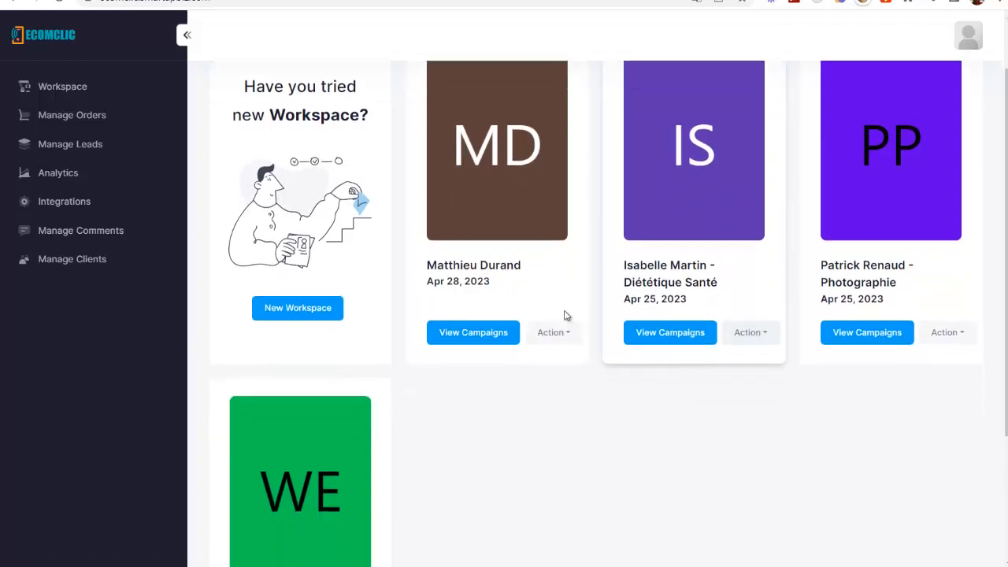
scroll(677, 272, "up", 1)
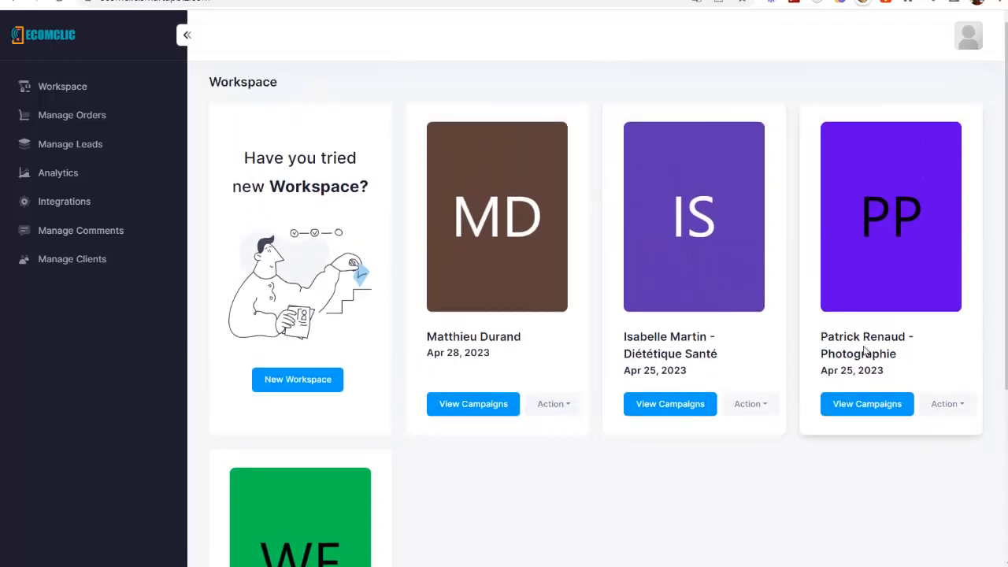
left_click(688, 408)
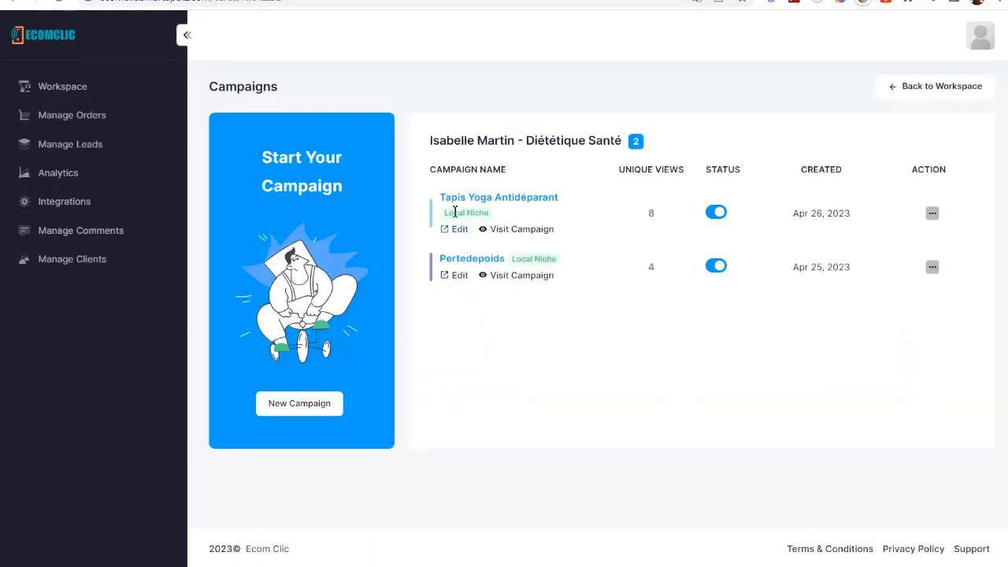
left_click(520, 234)
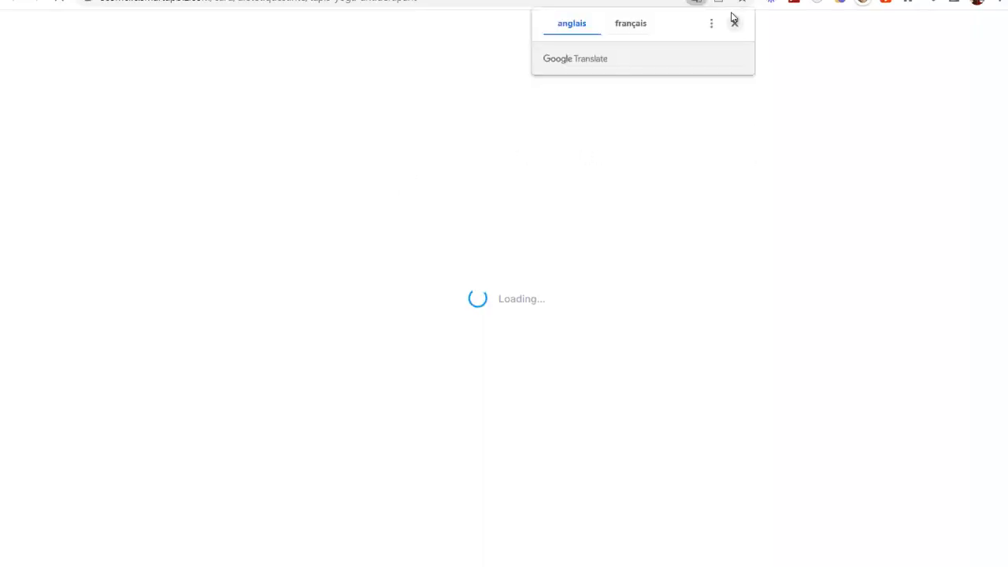
left_click(734, 28)
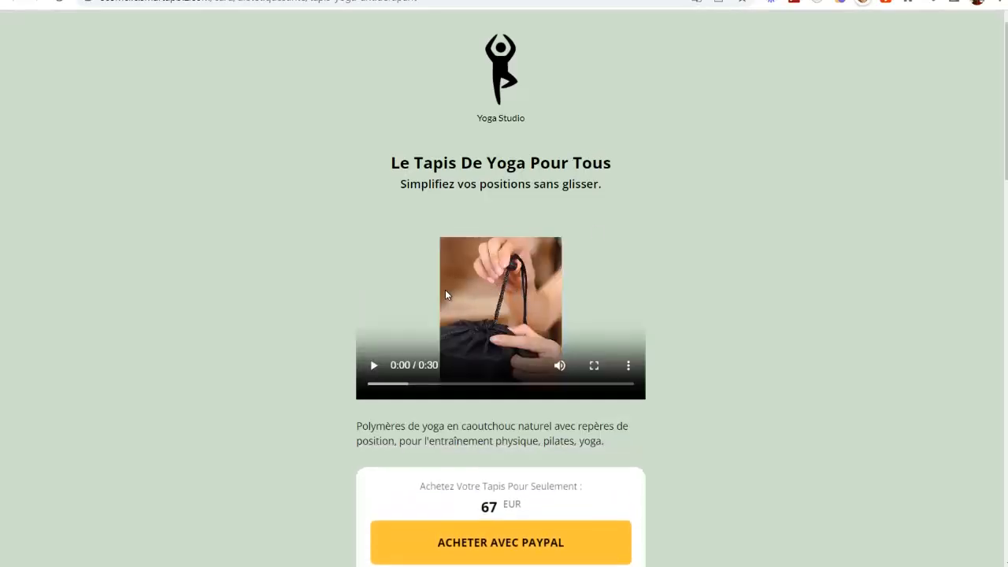
- Play, mute and pause the product video, then start a PayPal checkout for the 67 EUR mat
left_click(375, 365)
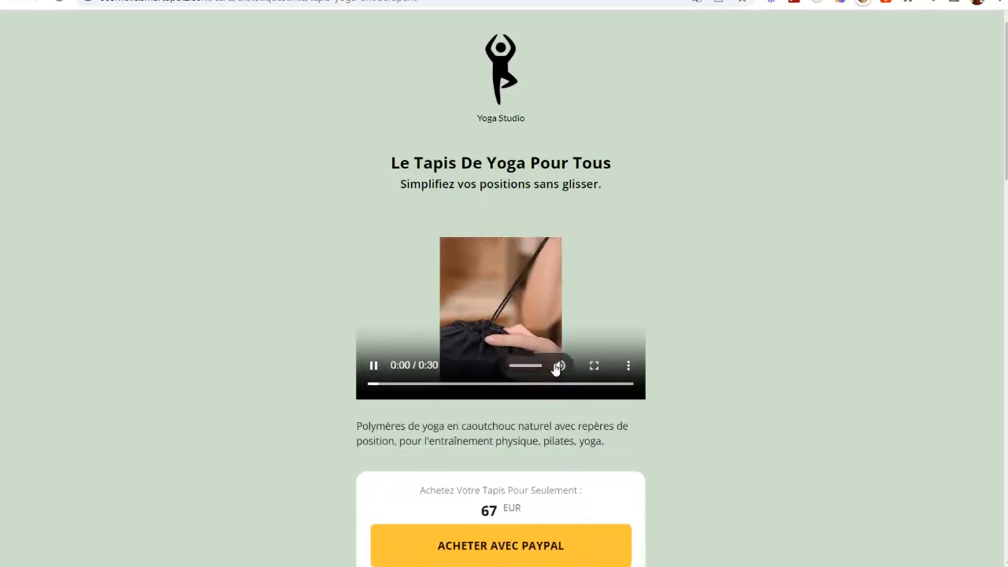
left_click(559, 364)
left_click(376, 367)
scroll(504, 201, "down", 3)
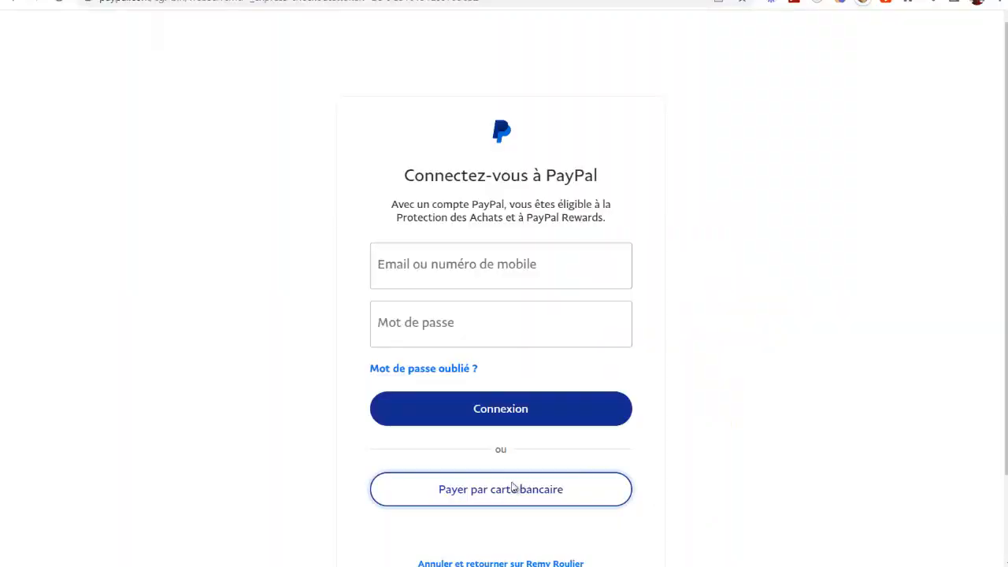
left_click(512, 487)
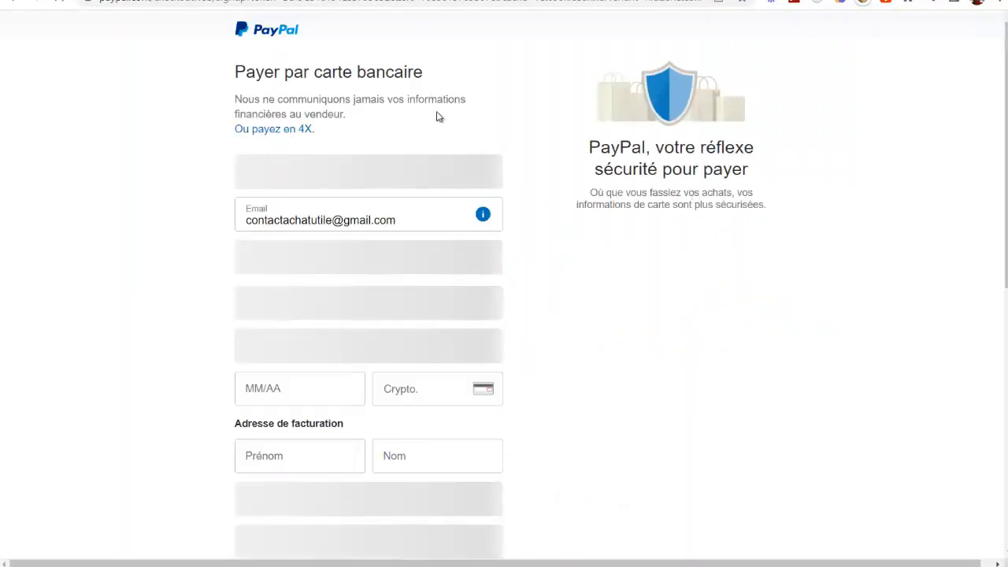
- Look over PayPal's empty pay-by-card checkout form
scroll(465, 254, "down", 3)
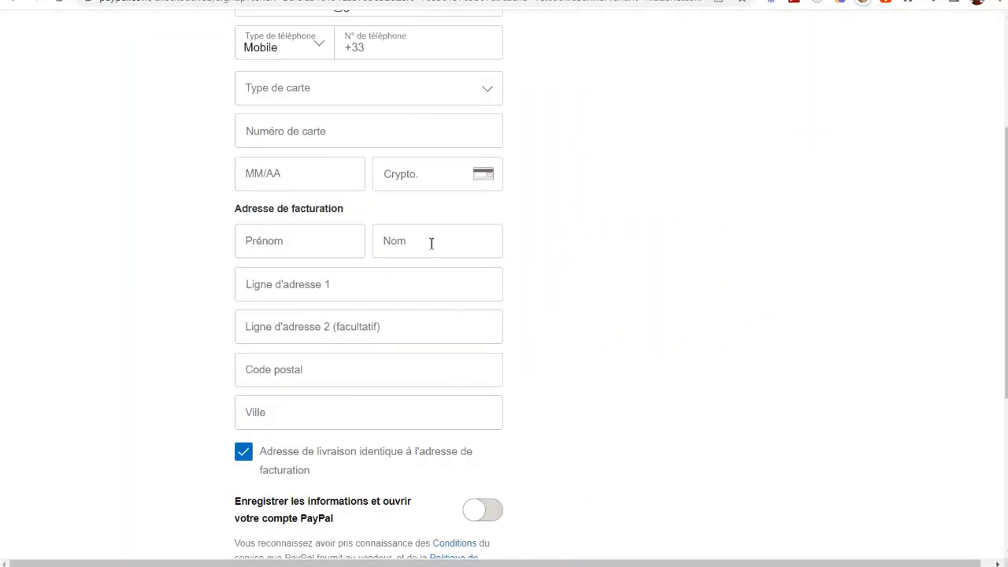
scroll(433, 242, "up", 3)
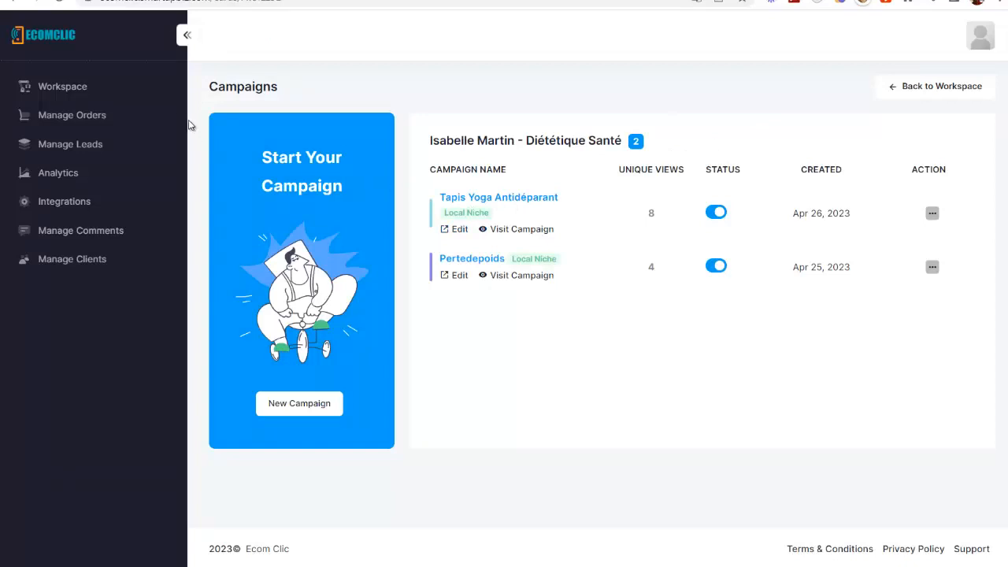
- Create a new workspace named for the client, with its own URL slug
left_click(105, 93)
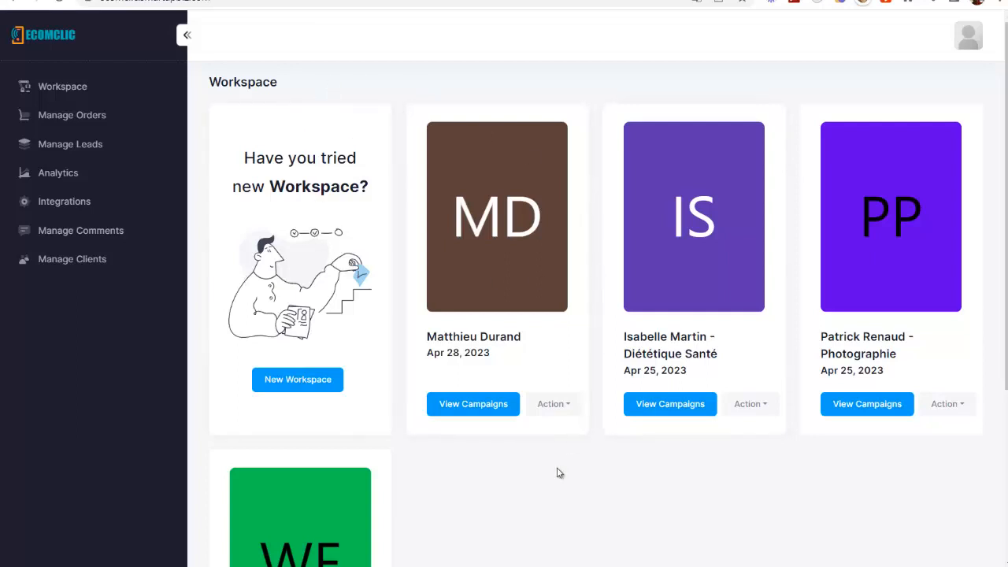
left_click(304, 380)
left_click(332, 273)
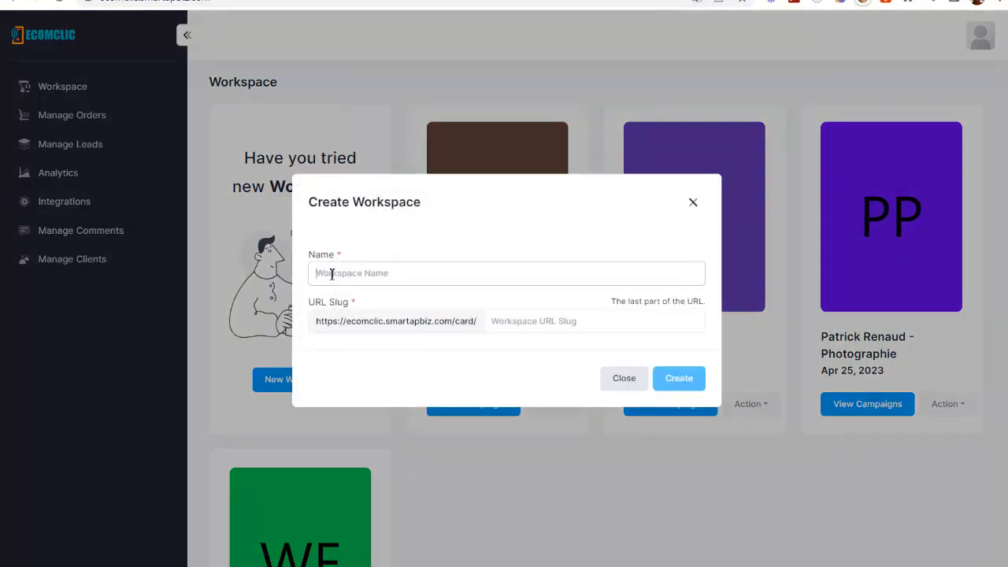
type("J")
key("BackSpace")
left_click(587, 323)
type("ol")
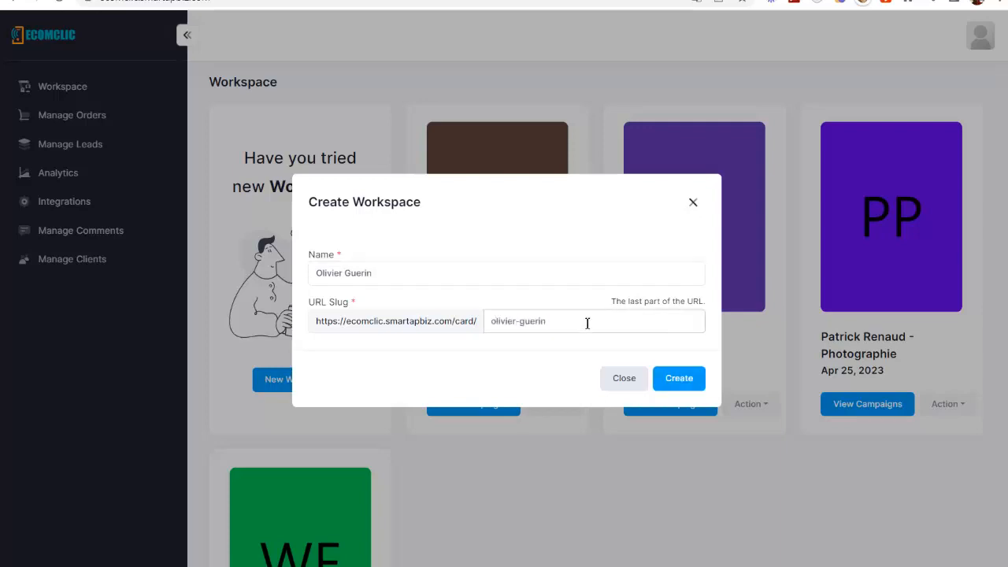
left_click(696, 378)
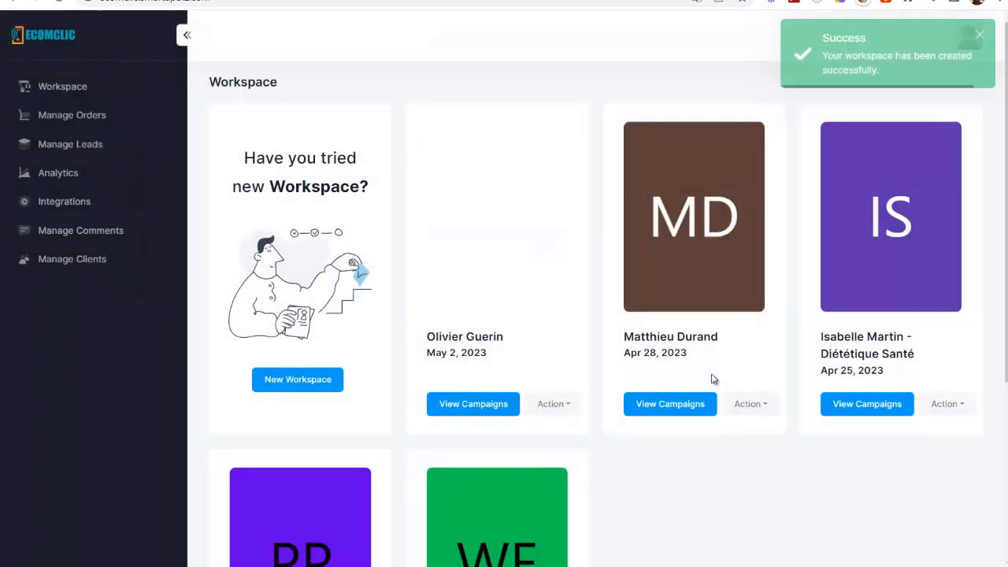
- Start a Local Niche campaign in the new workspace and browse the template gallery
left_click(477, 404)
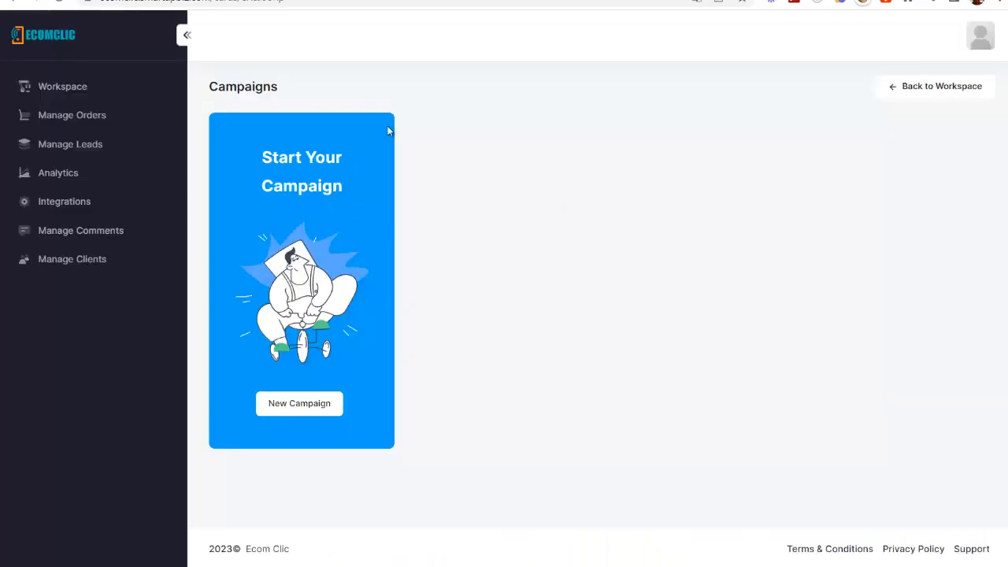
left_click(299, 405)
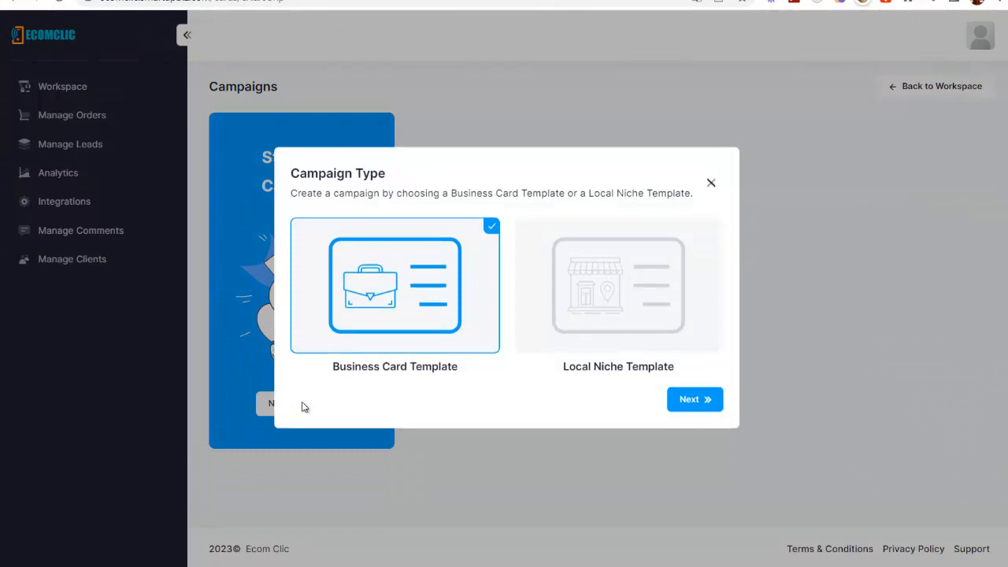
left_click(570, 288)
left_click(696, 408)
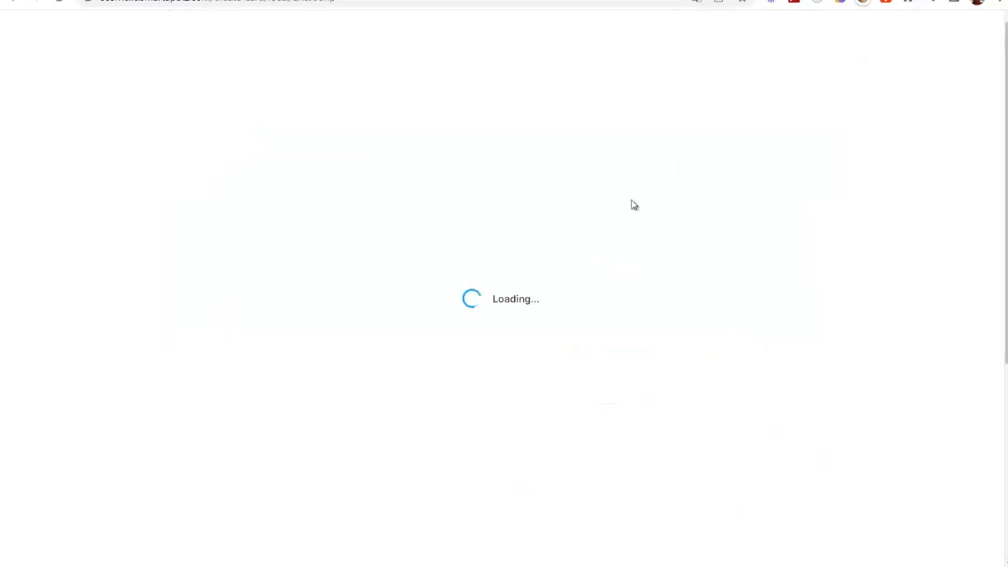
scroll(612, 279, "down", 4)
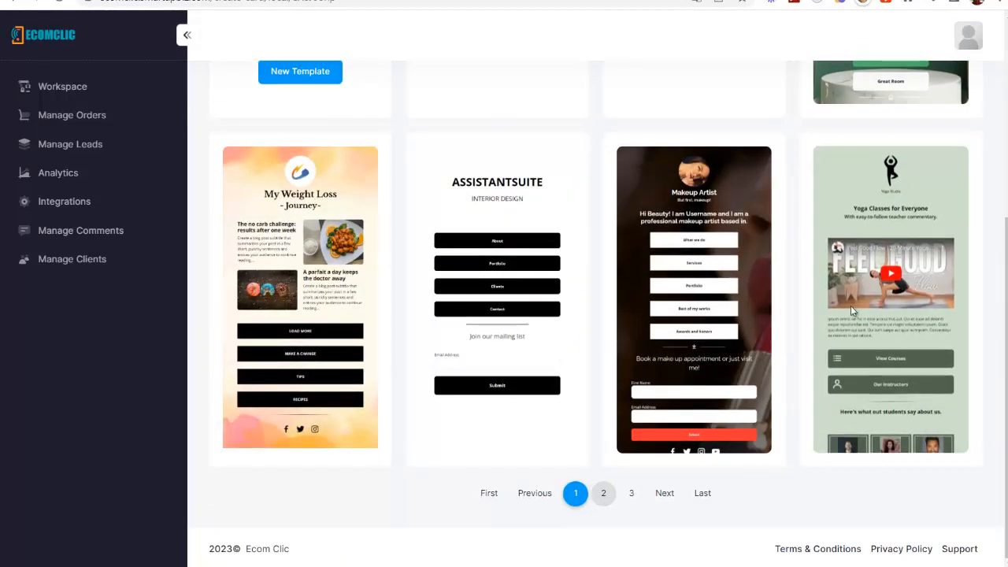
mouse_move(911, 214)
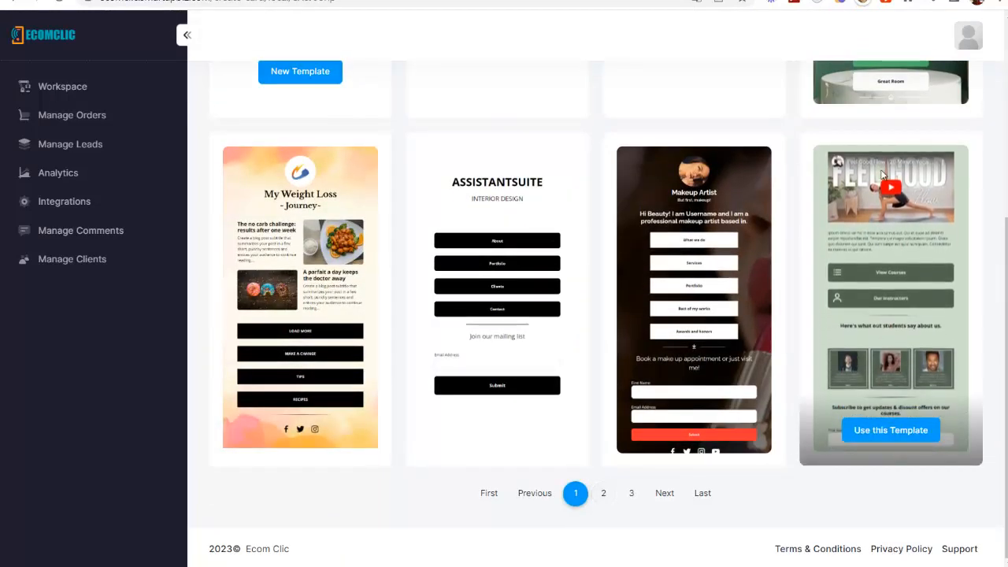
- Use the Yoga Classes for Everyone template, moving the video block to the top and back
left_click(898, 430)
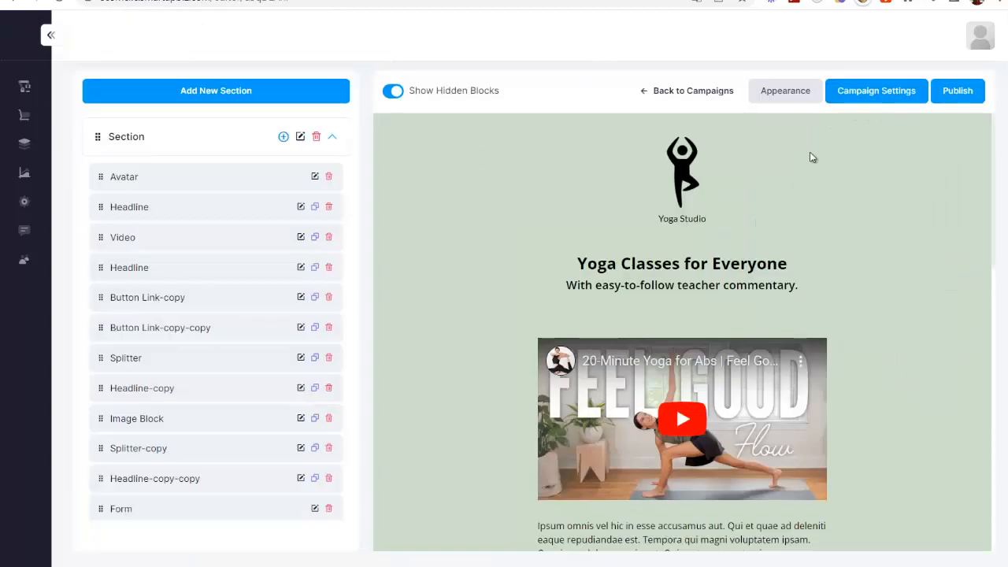
scroll(810, 158, "down", 4)
scroll(461, 255, "up", 3)
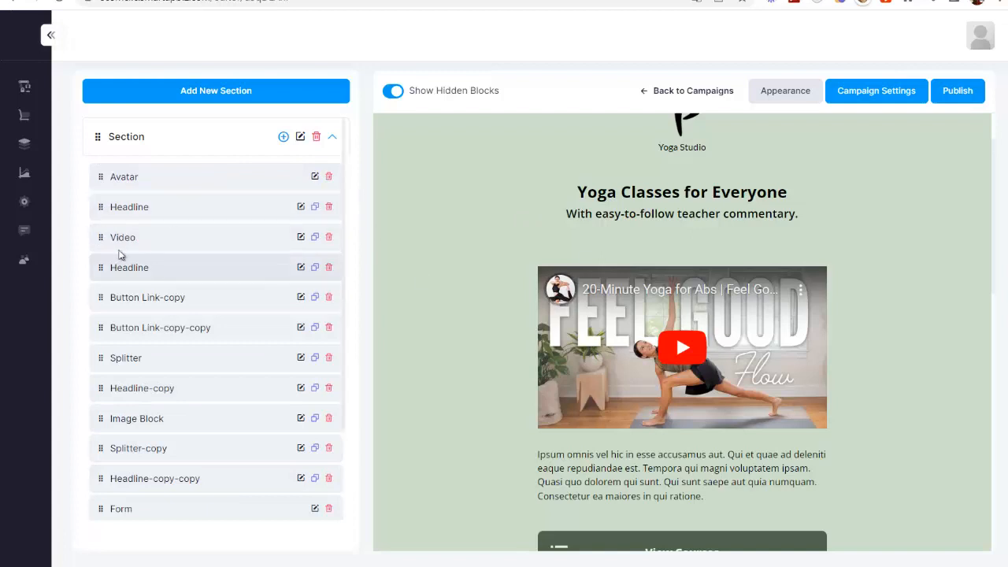
left_click_drag(101, 231, 99, 164)
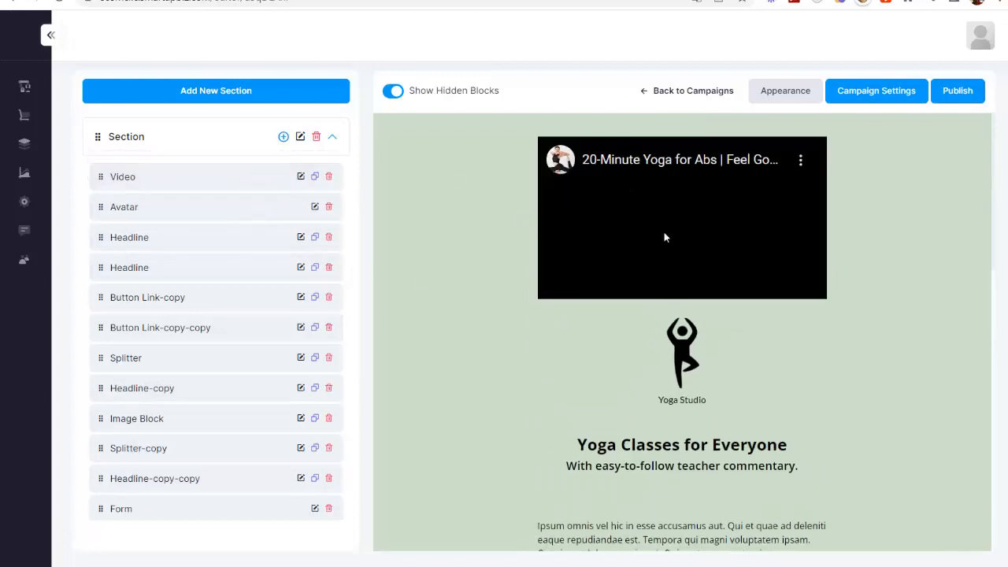
left_click_drag(99, 177, 101, 244)
- Delete the Our Instructors button block and review the rest of the page
scroll(181, 213, "down", 3)
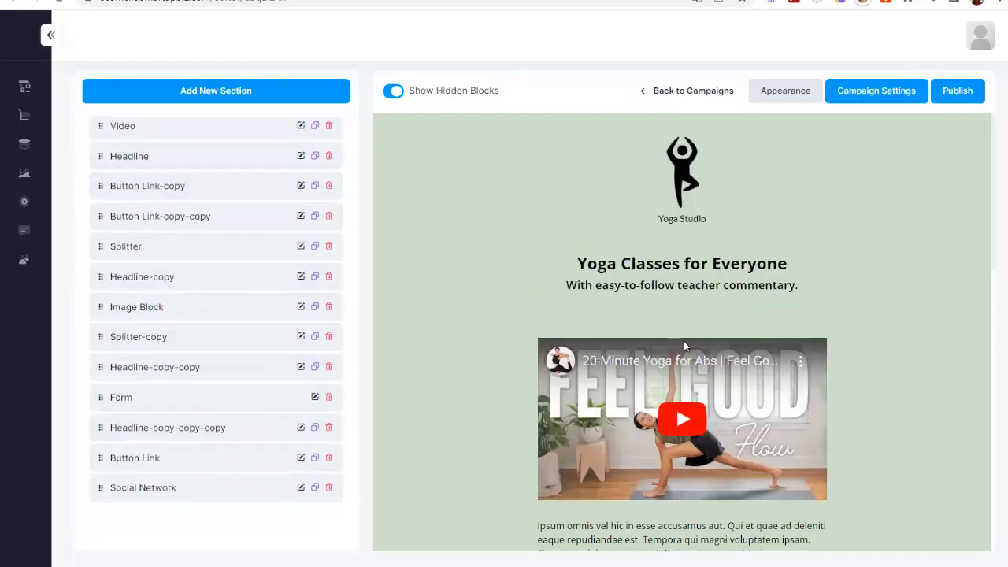
scroll(616, 345, "down", 5)
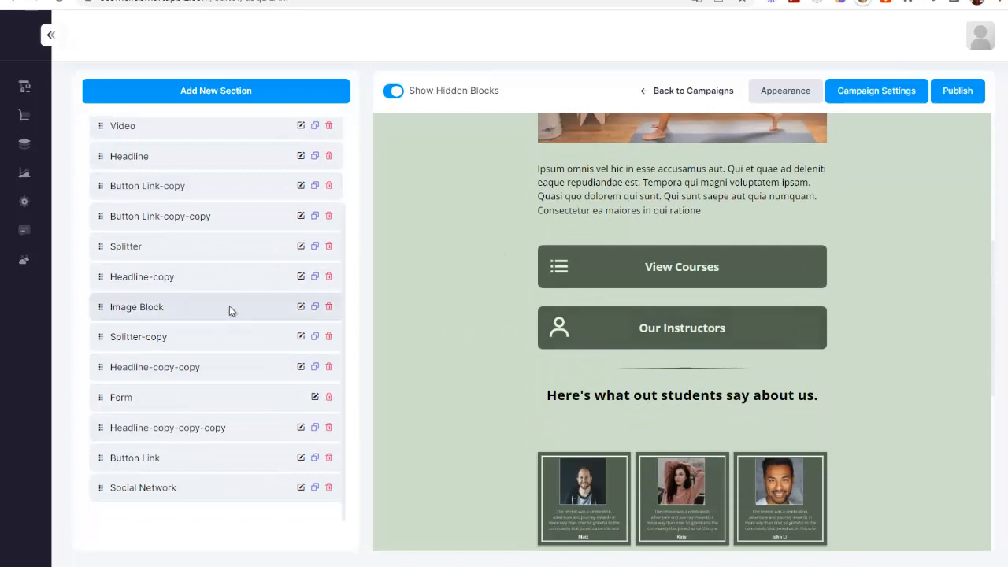
left_click(329, 216)
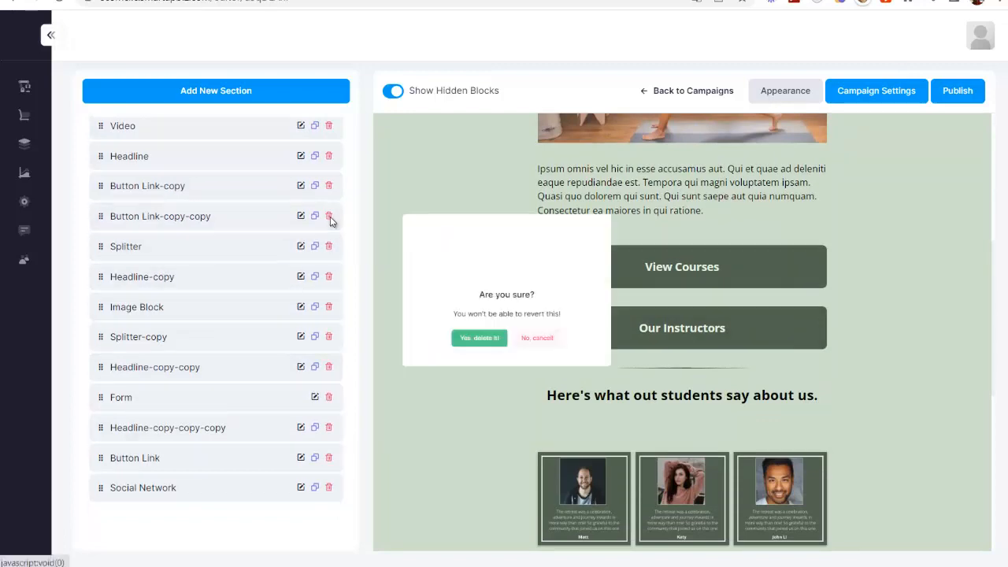
left_click(454, 360)
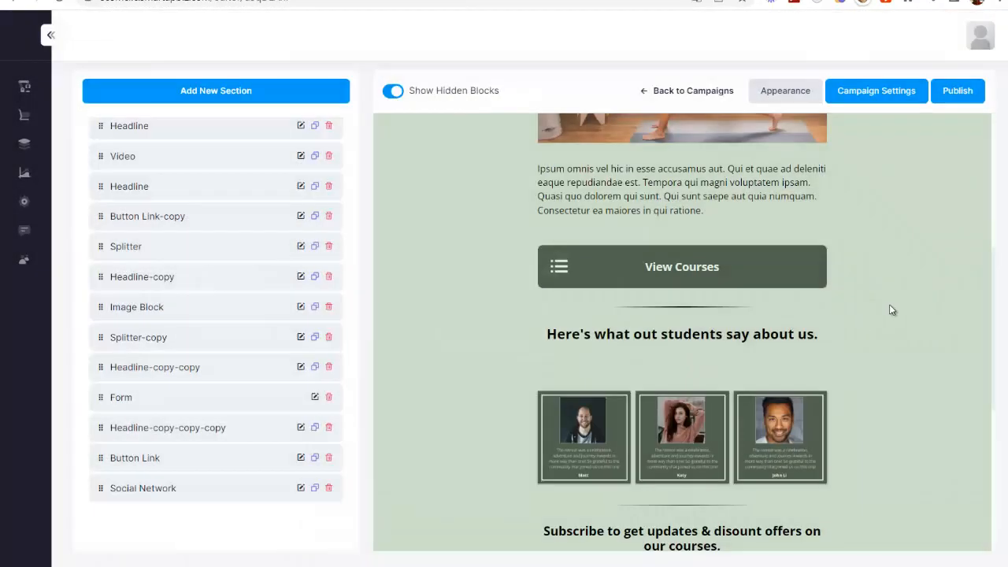
scroll(889, 304, "down", 3)
scroll(796, 249, "down", 2)
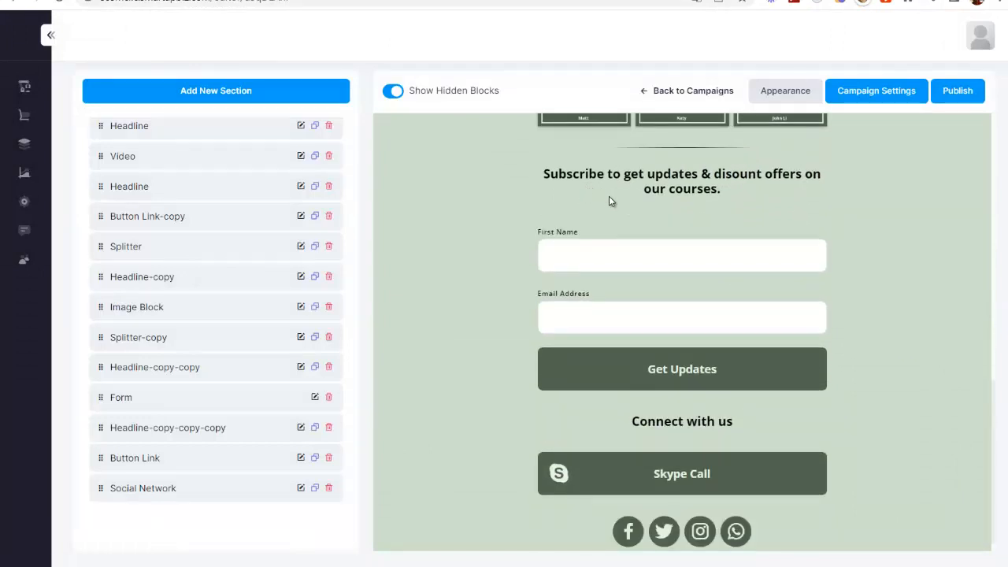
scroll(746, 397, "down", 1)
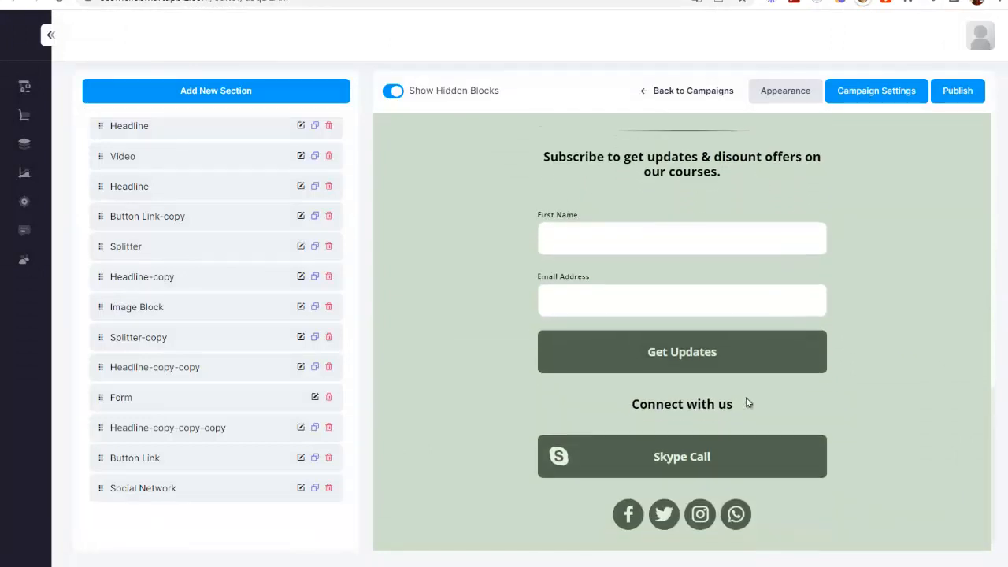
scroll(806, 485, "up", 10)
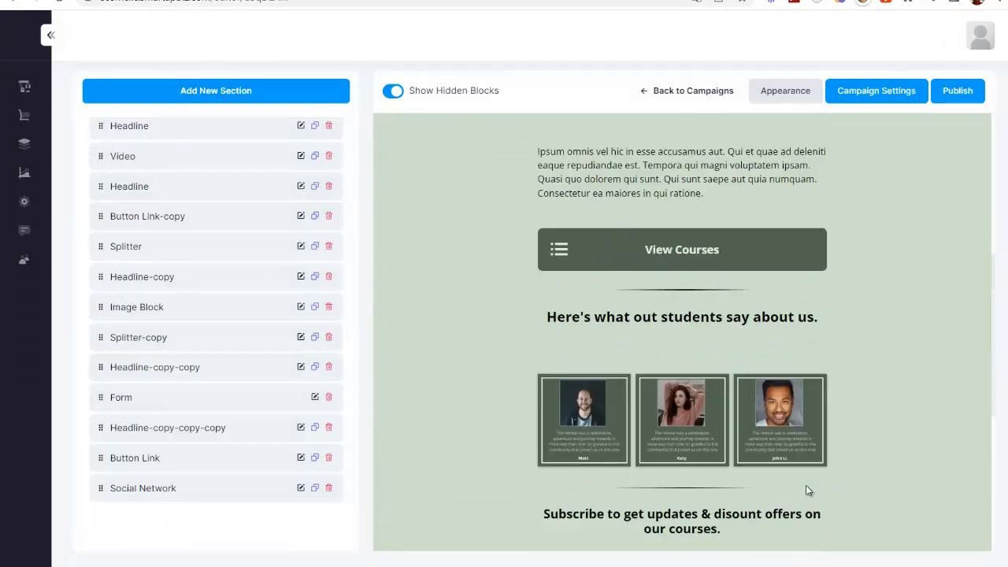
- Switch the video block to a Dropbox/Mp4/Webm source with the AliExpress mp4 link and save
mouse_move(98, 119)
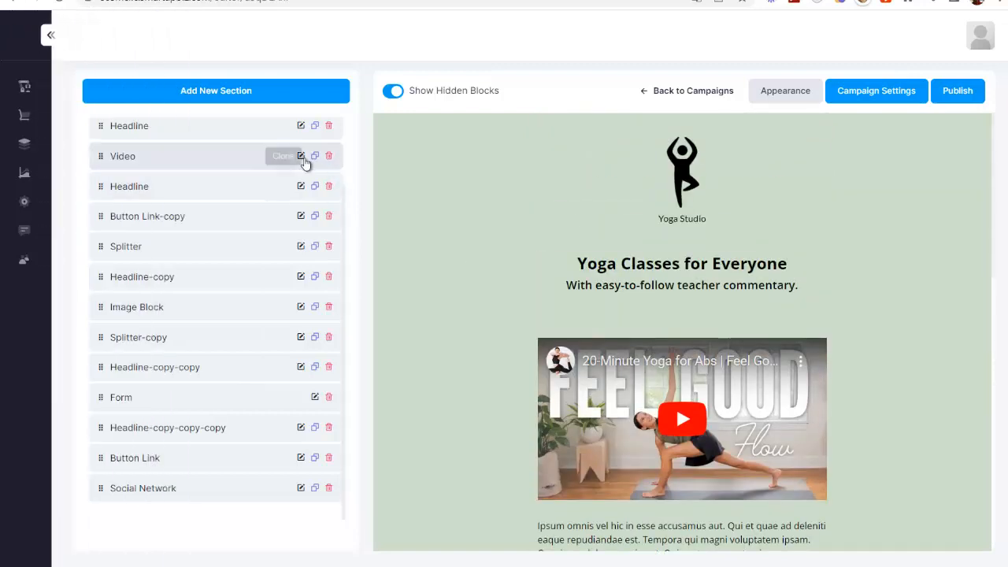
left_click(301, 155)
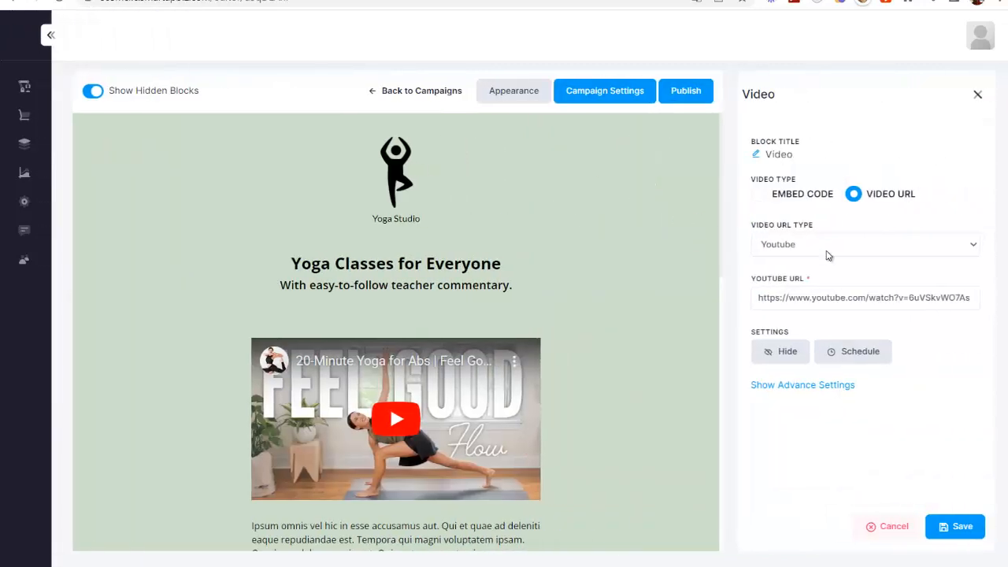
scroll(746, 220, "down", 1)
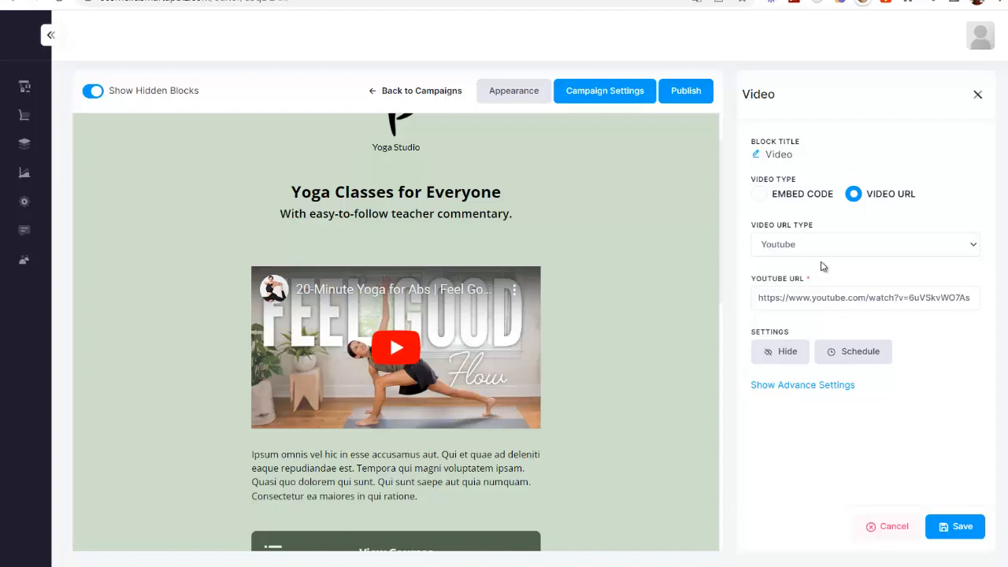
left_click(815, 244)
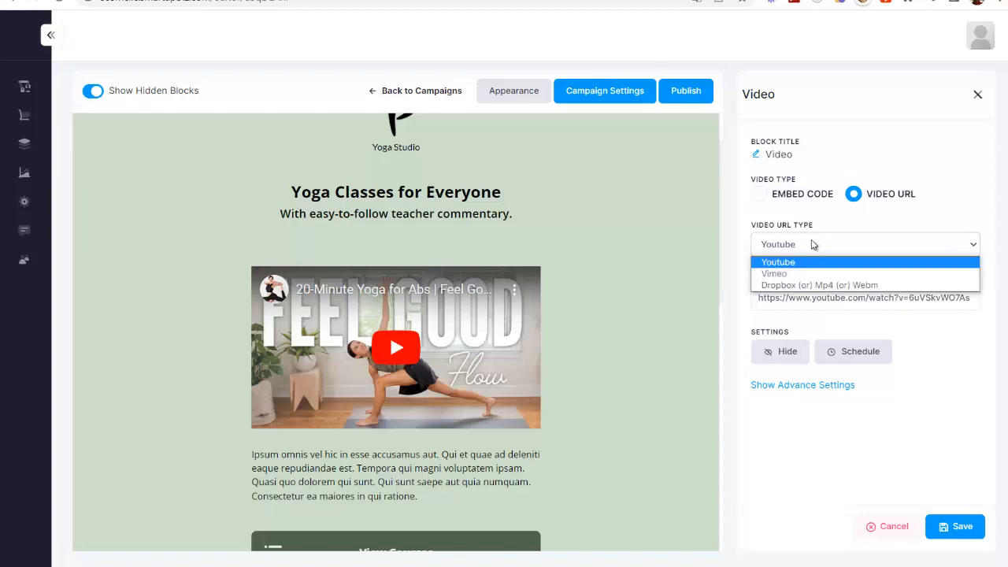
left_click(819, 285)
left_click(825, 296)
key("ctrl+v")
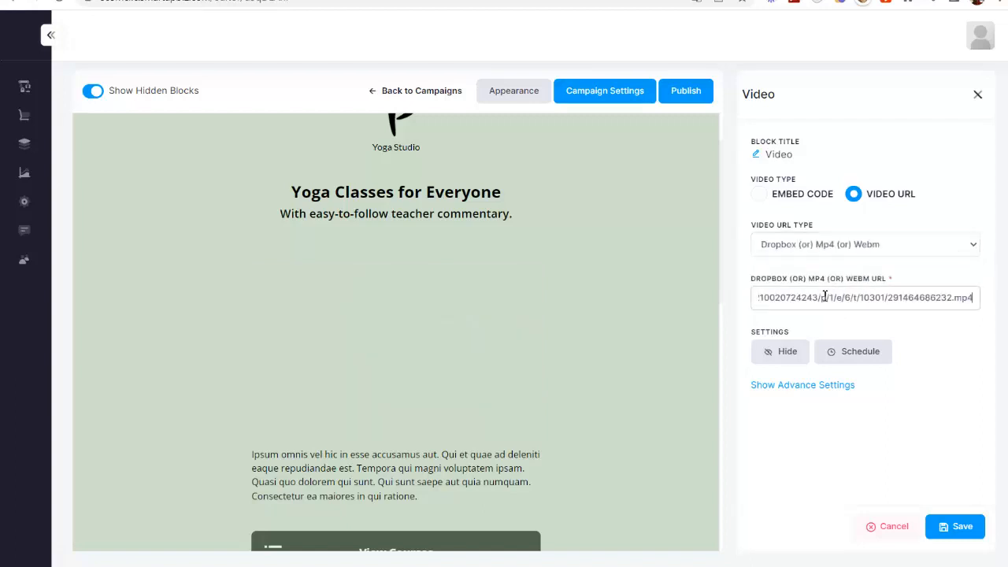
left_click(949, 343)
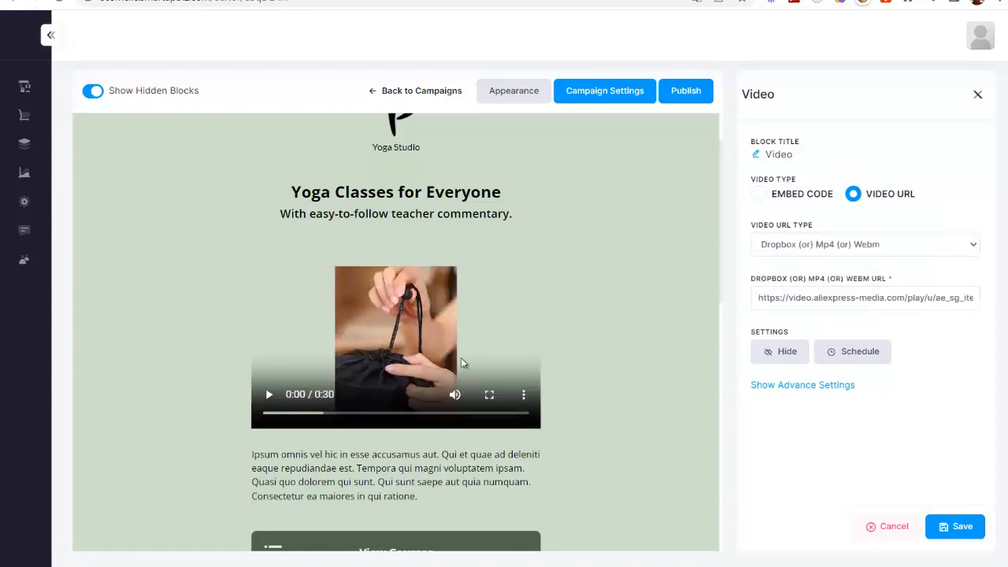
scroll(488, 367, "down", 1)
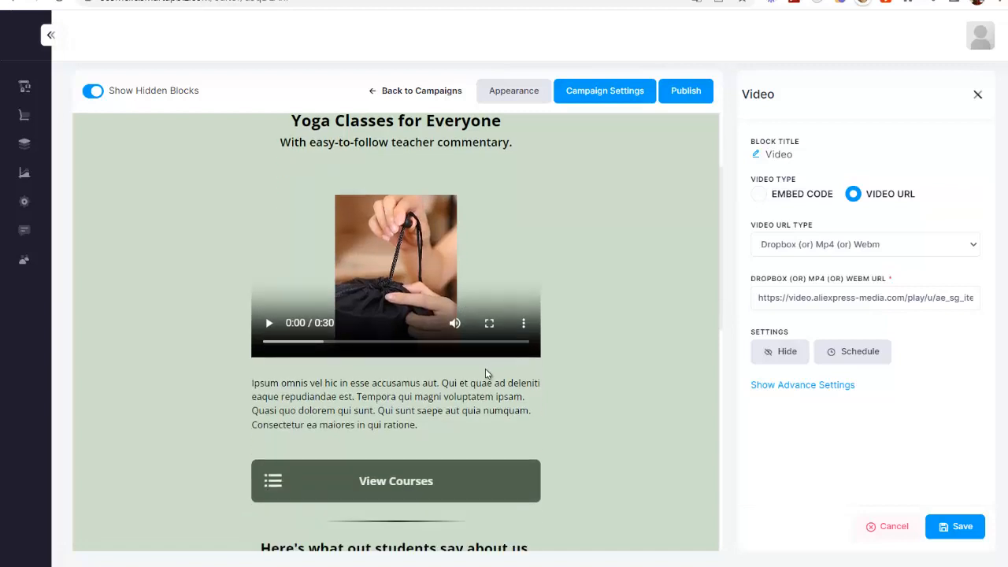
left_click(955, 524)
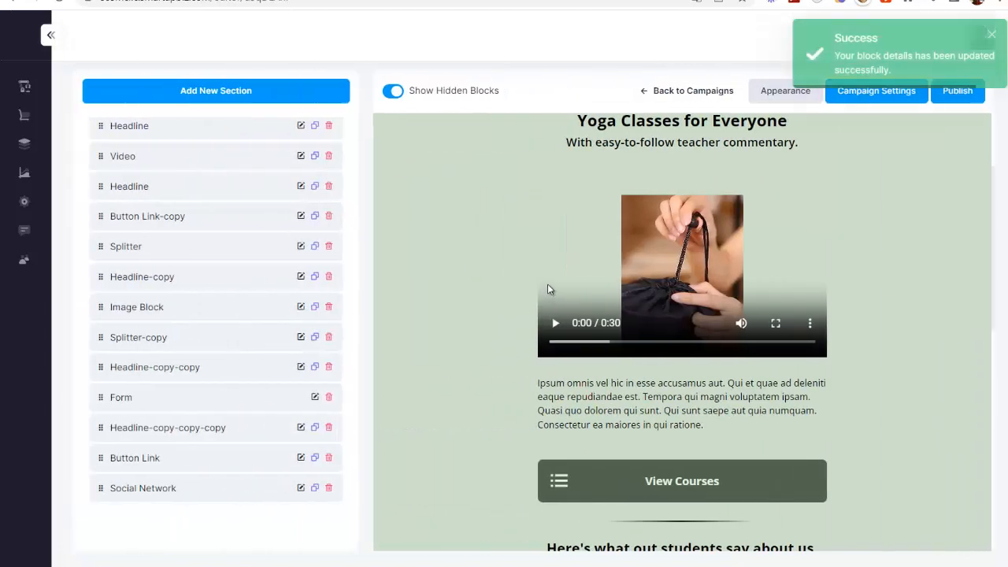
- Add a Payments block from the All Blocks list and go to link a payment provider
left_click(284, 138)
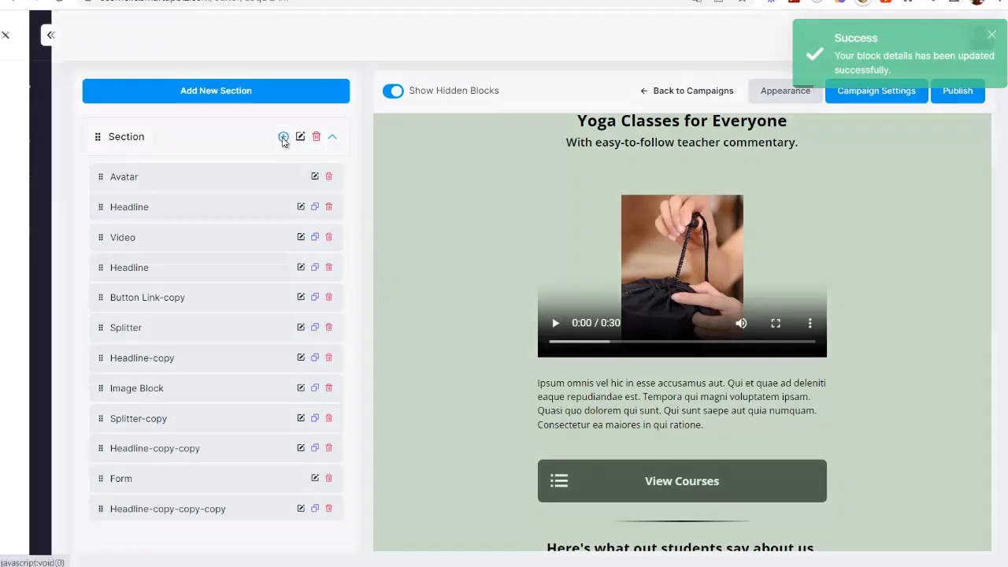
scroll(77, 291, "down", 3)
scroll(98, 406, "down", 3)
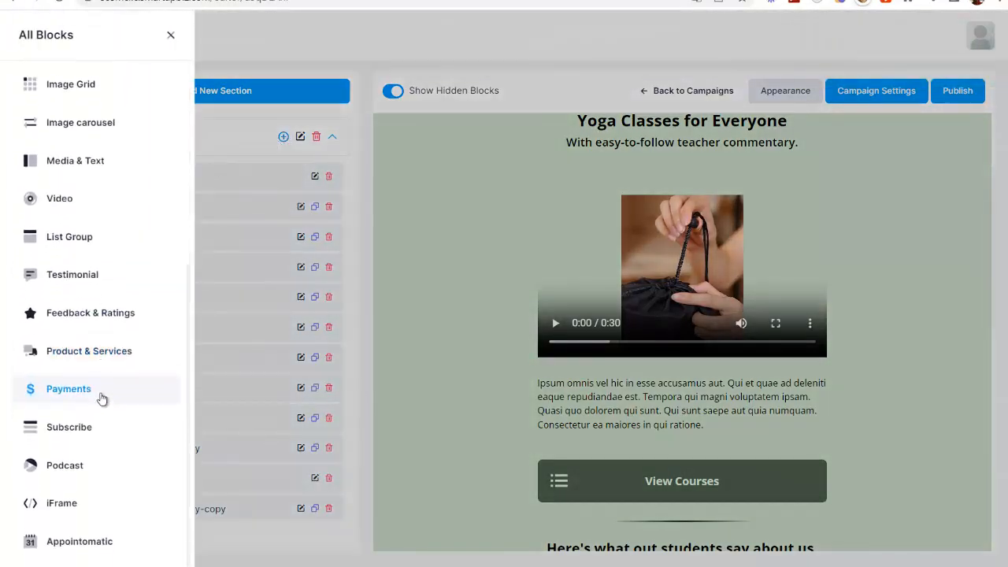
scroll(104, 378, "up", 3)
scroll(86, 441, "down", 3)
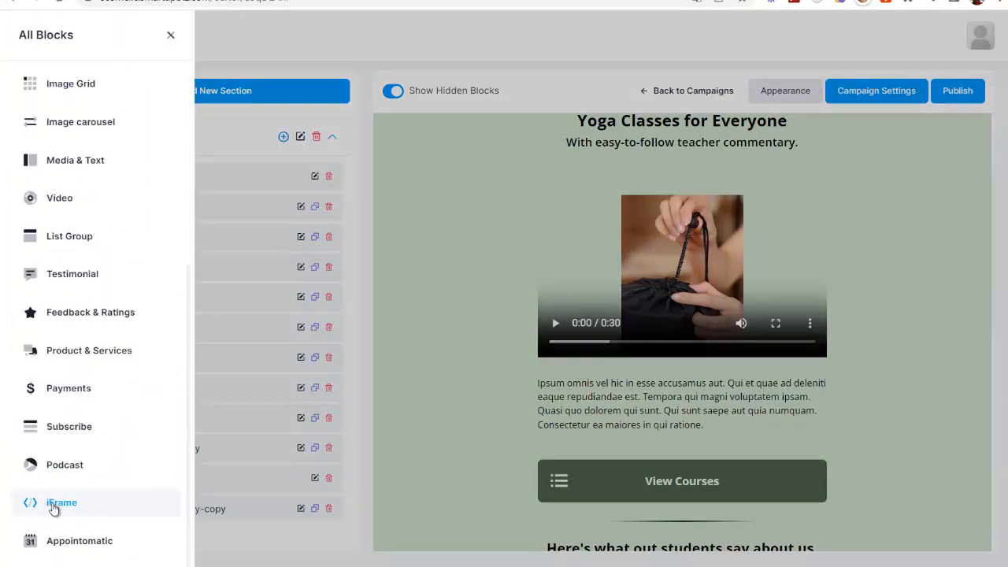
scroll(92, 346, "up", 4)
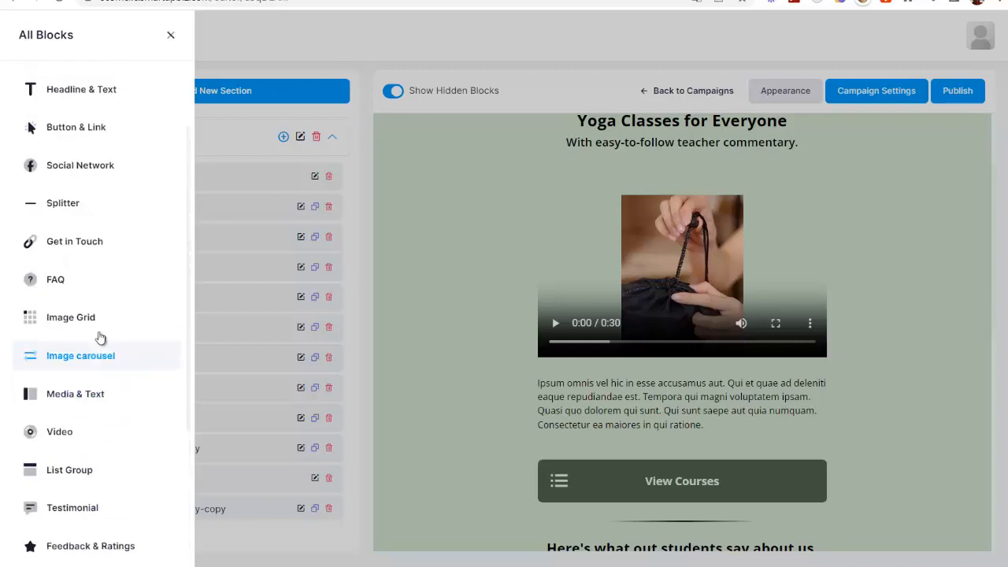
scroll(113, 286, "down", 3)
scroll(118, 308, "down", 3)
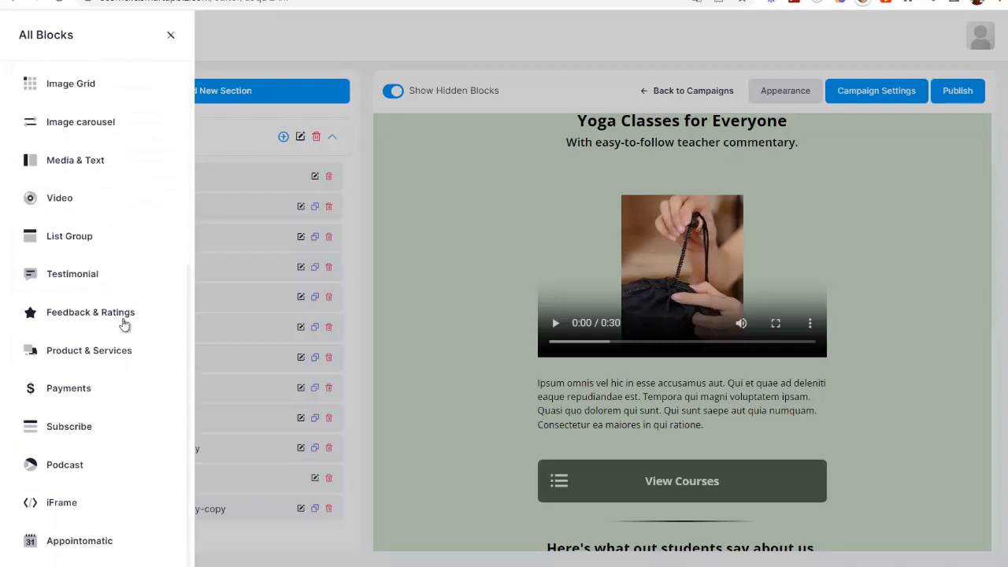
left_click(121, 390)
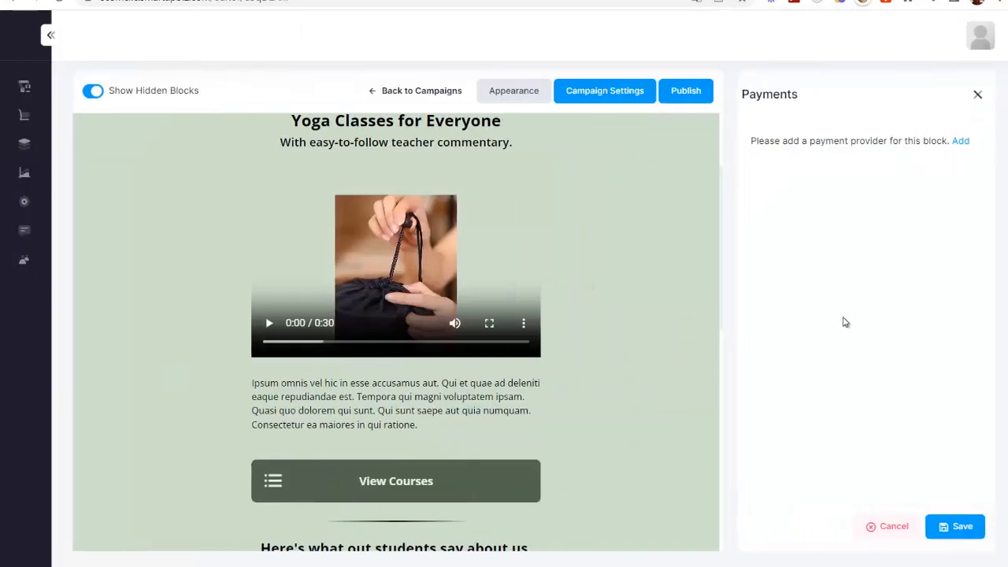
left_click(961, 145)
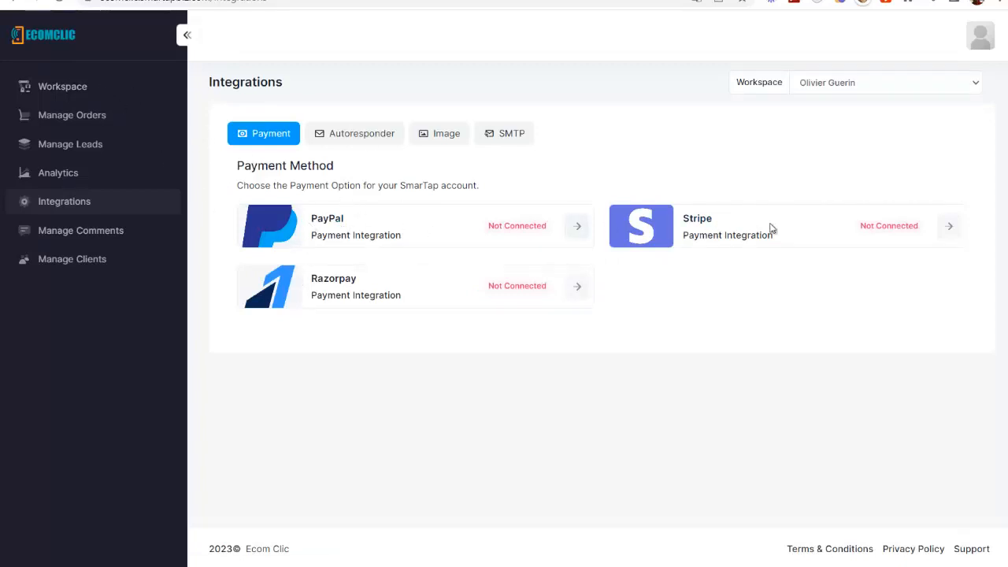
- Check the PayPal and Stripe settings without connecting, then view the Autoresponder integrations
left_click(577, 226)
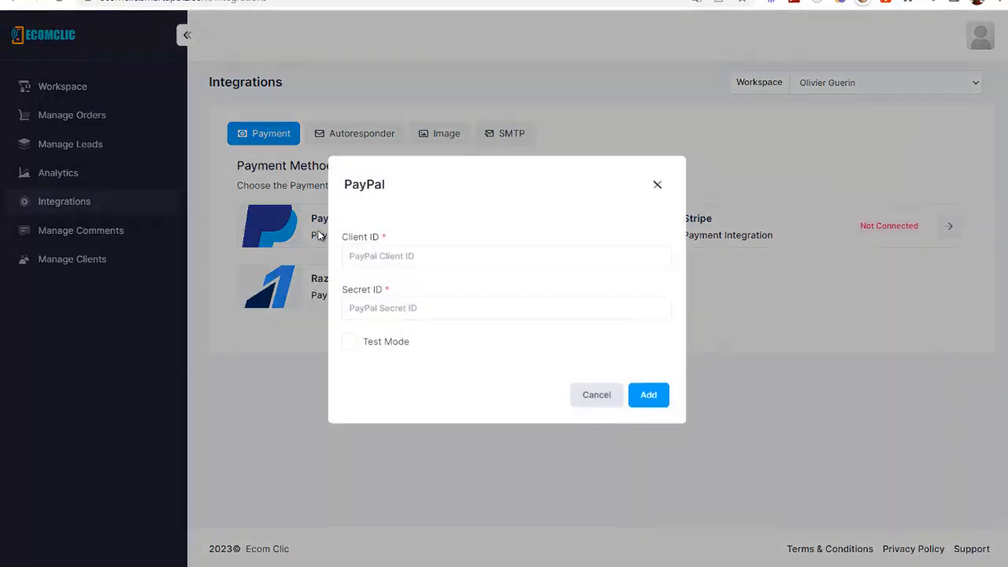
left_click(656, 185)
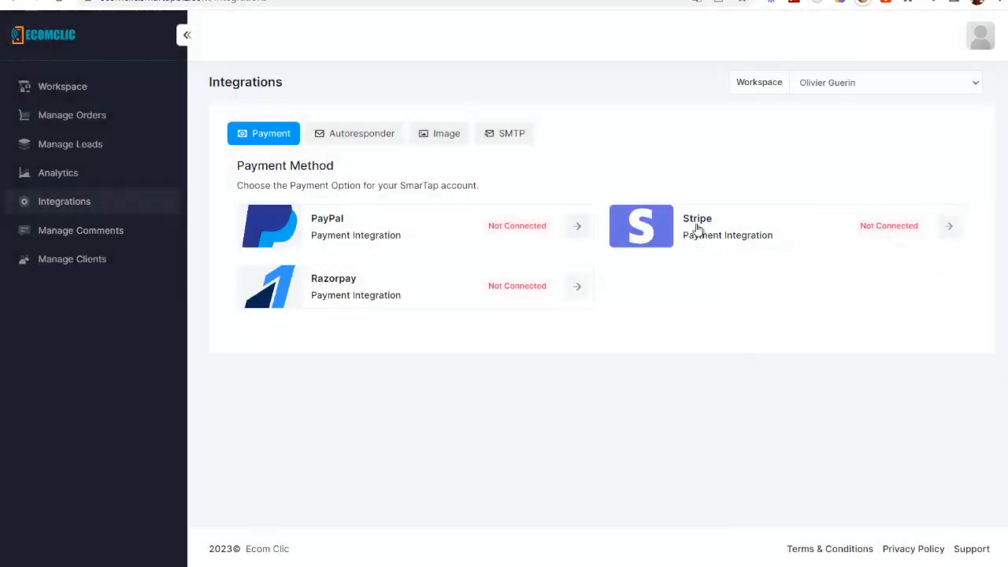
left_click(945, 227)
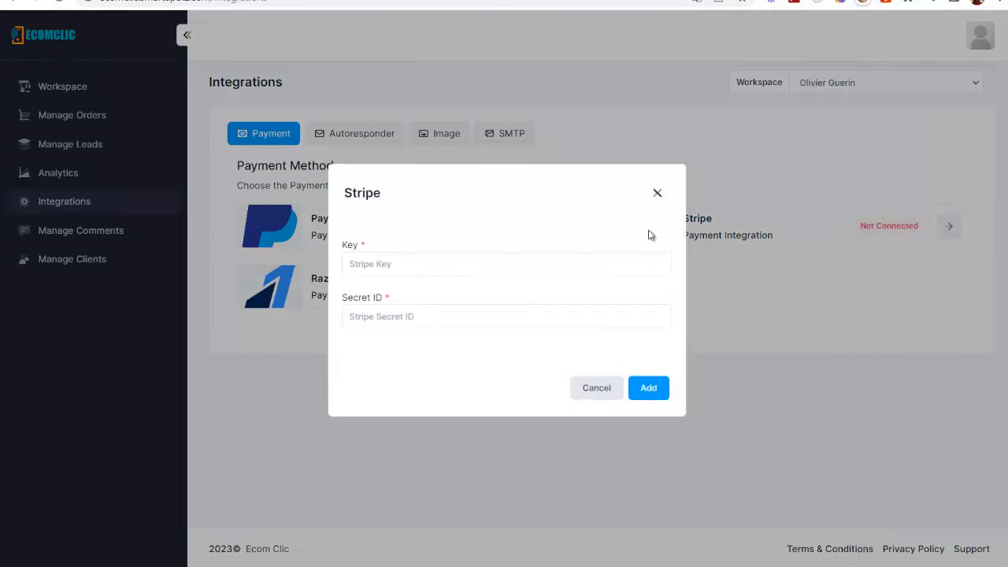
left_click(658, 195)
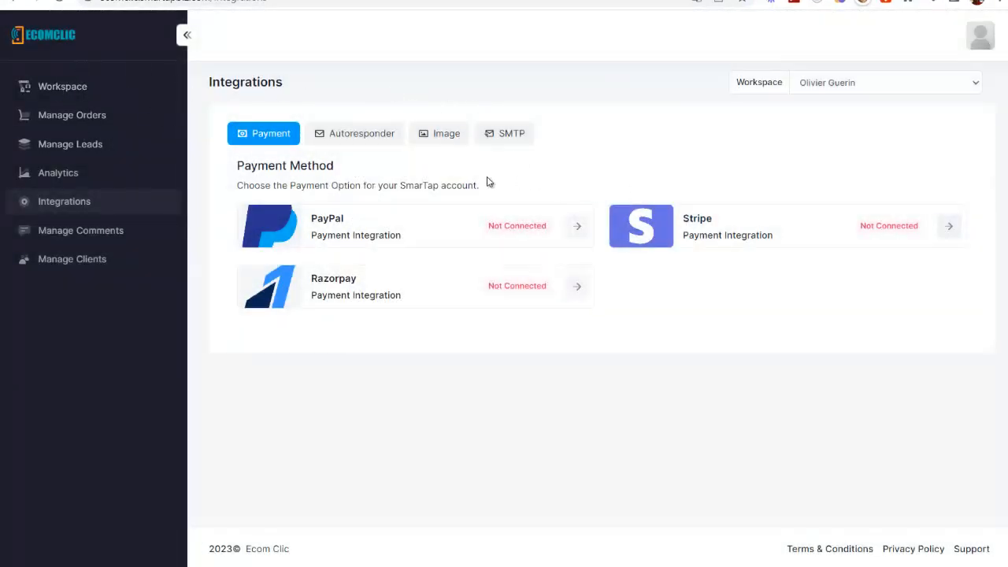
left_click(344, 141)
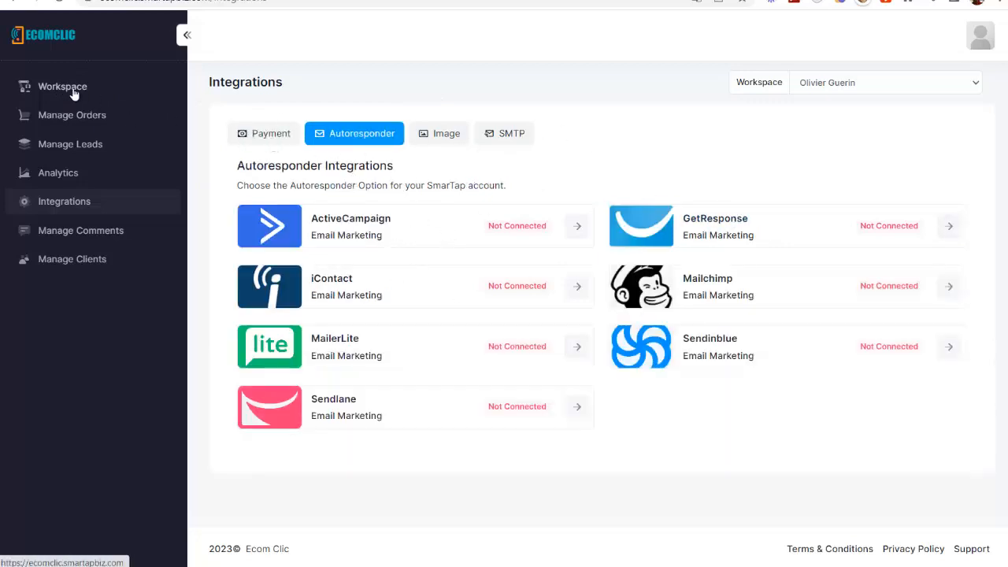
left_click(108, 92)
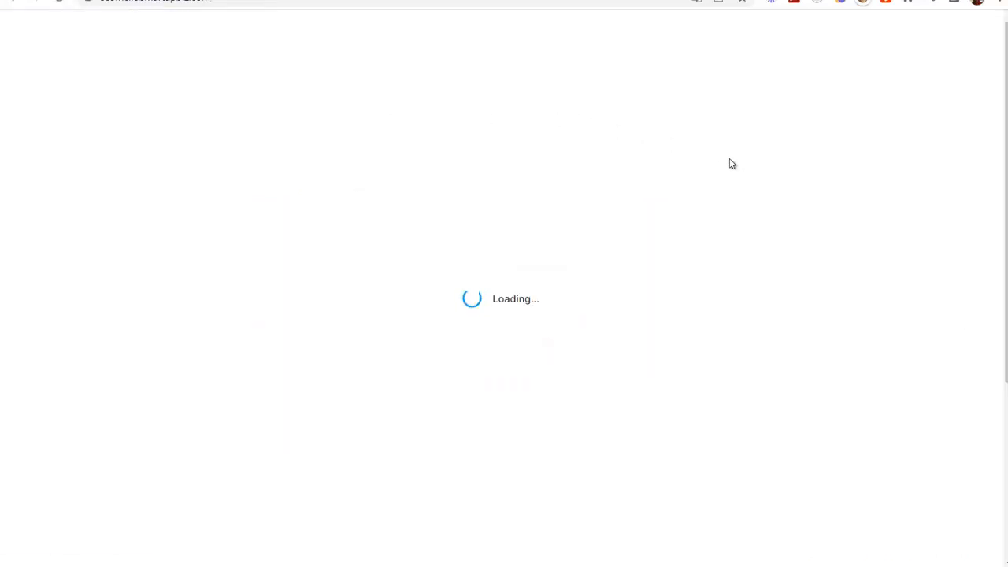
- In a campaign's integration settings, pick Others as the autoresponder, then close without saving
scroll(605, 252, "down", 2)
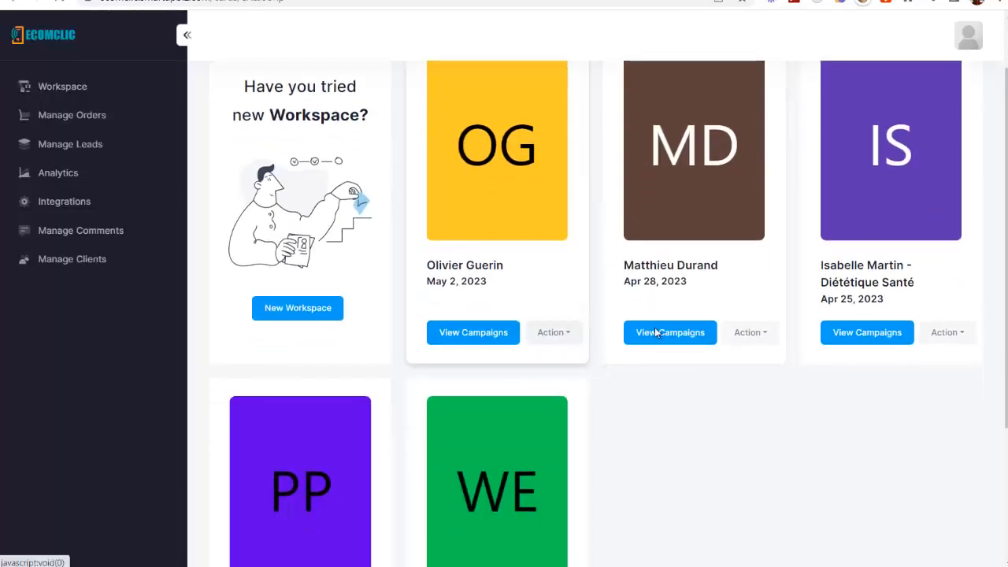
left_click(657, 336)
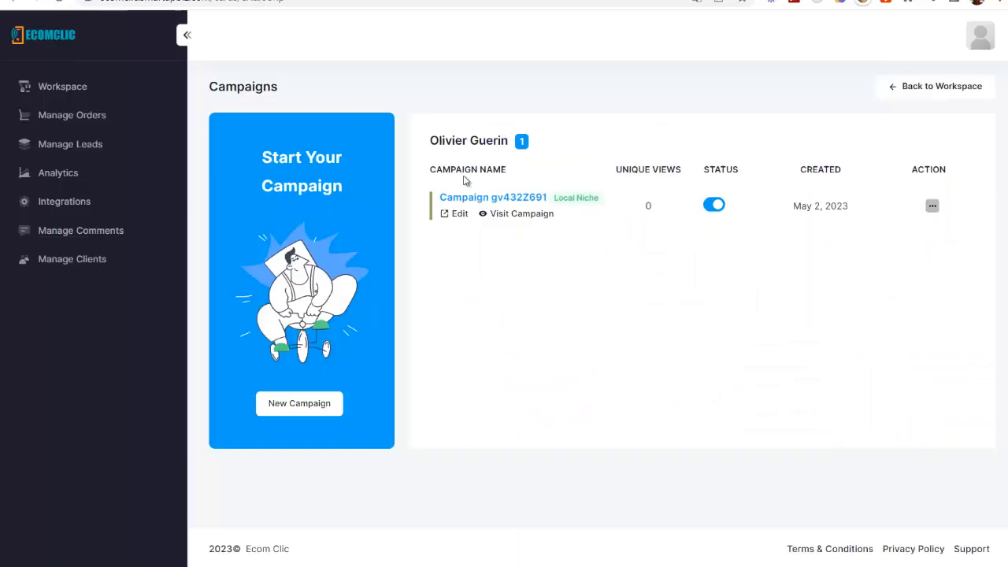
left_click(932, 207)
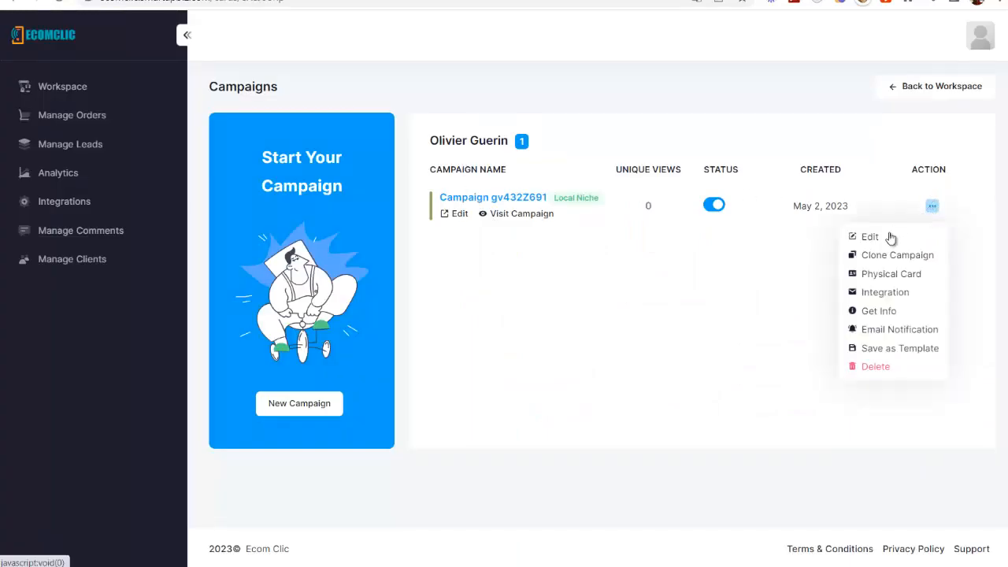
left_click(886, 292)
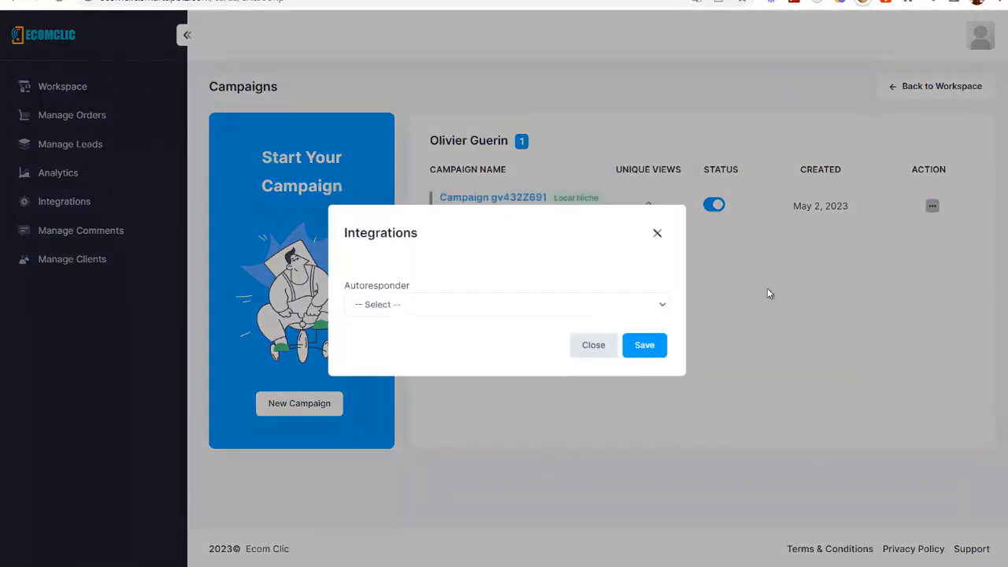
left_click(455, 307)
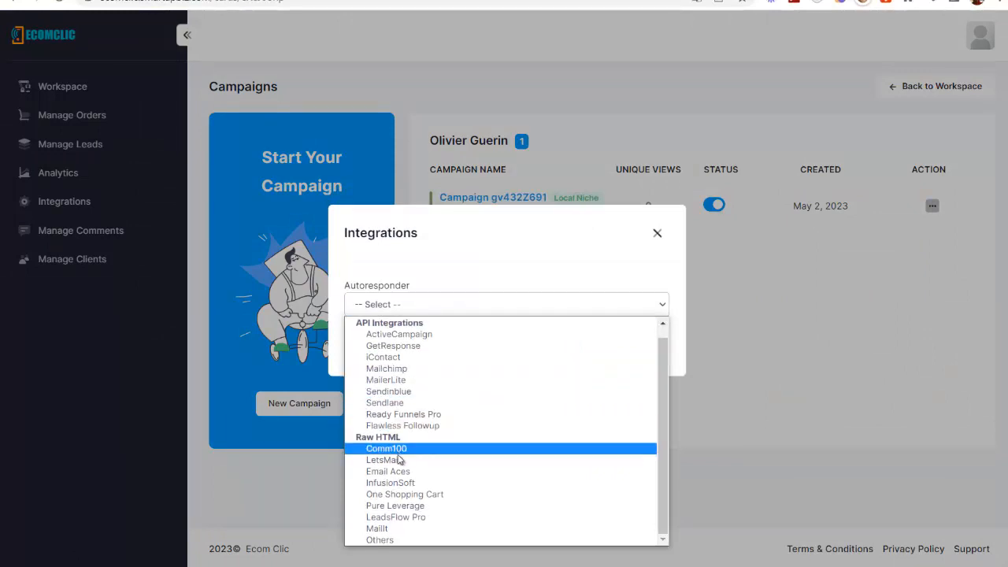
left_click(377, 540)
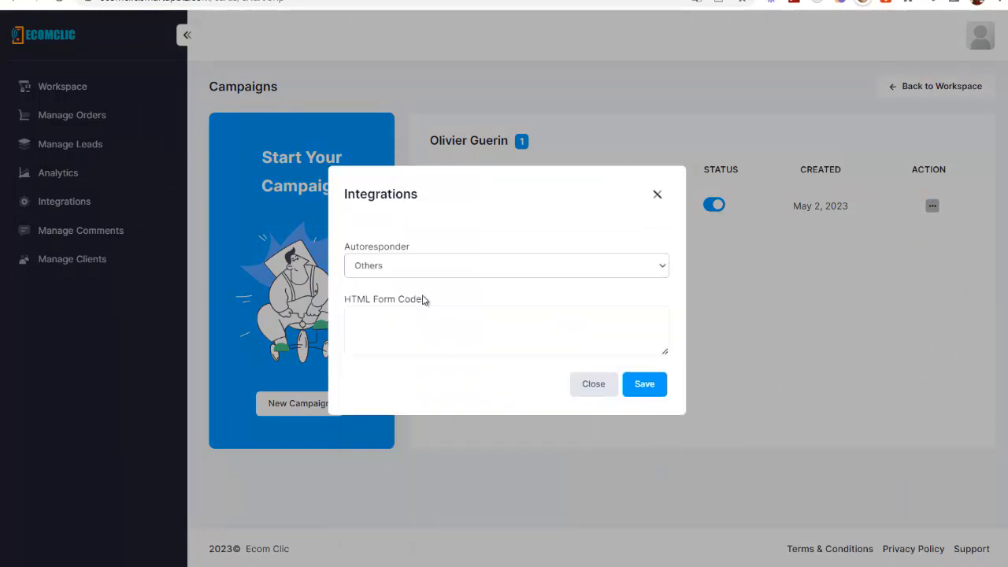
left_click(656, 195)
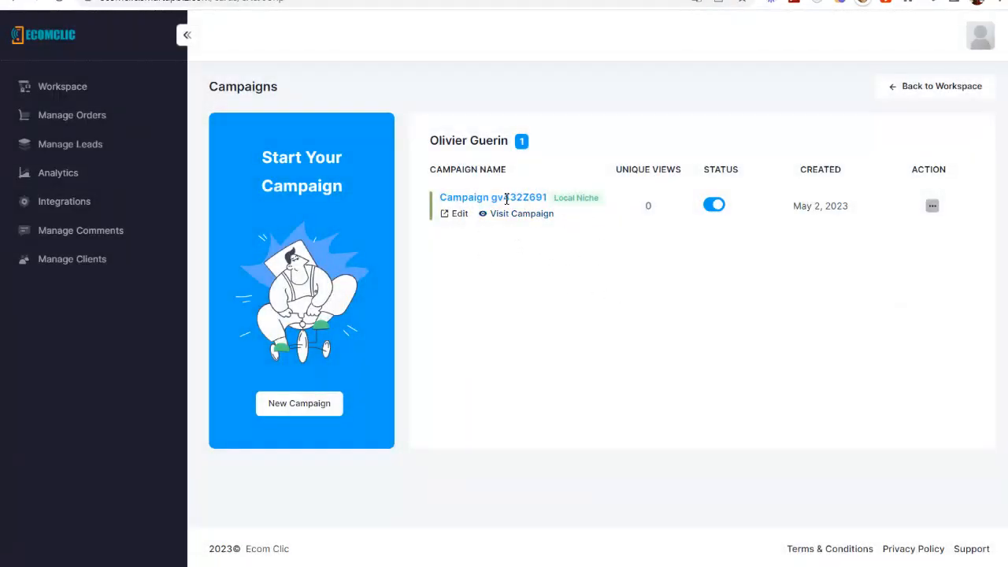
left_click(446, 215)
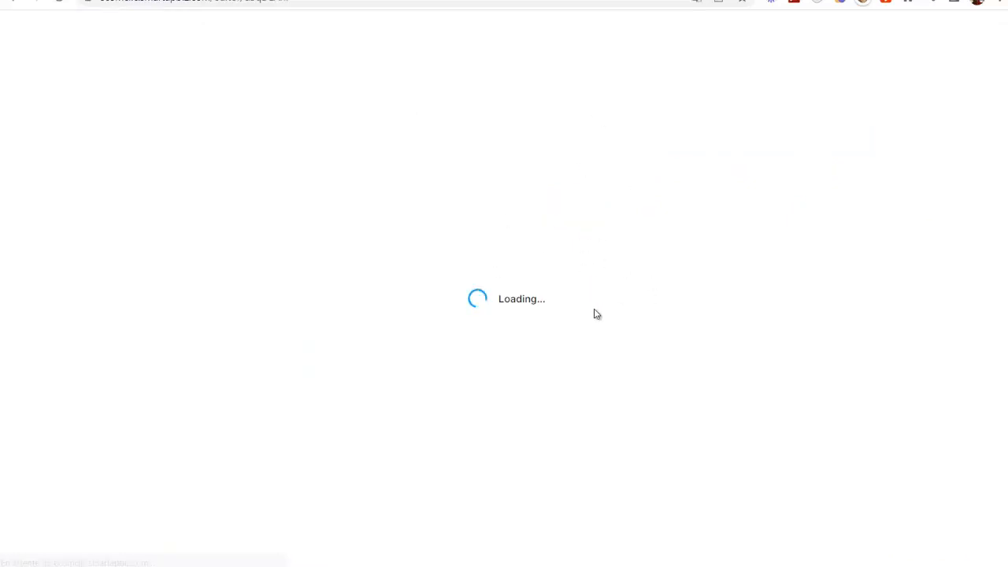
- Scroll through the Yoga Studio page and open its Appearance settings, font Open Sans
scroll(617, 398, "down", 3)
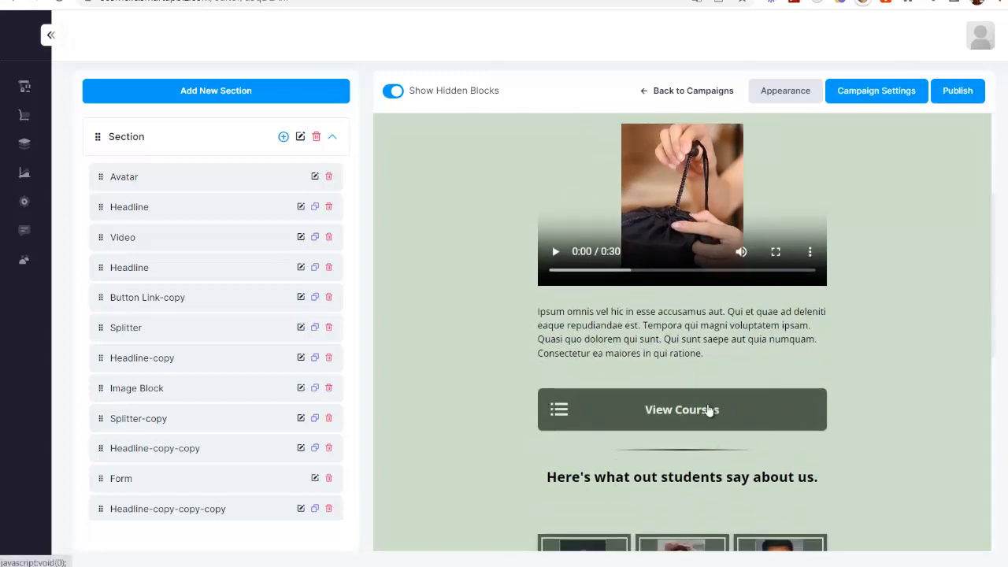
scroll(723, 331, "down", 3)
scroll(581, 219, "down", 3)
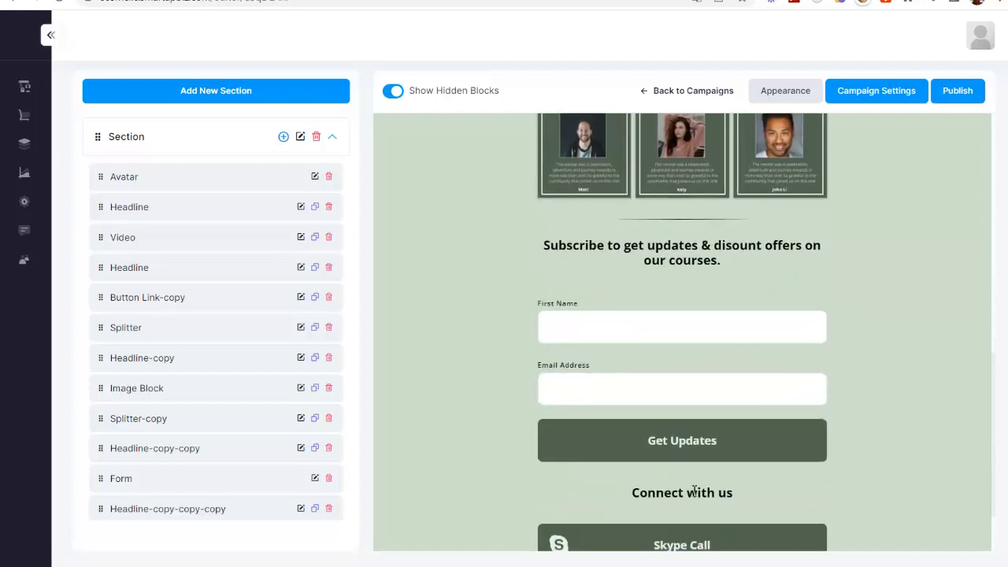
scroll(689, 455, "up", 6)
scroll(619, 331, "up", 2)
scroll(756, 264, "down", 3)
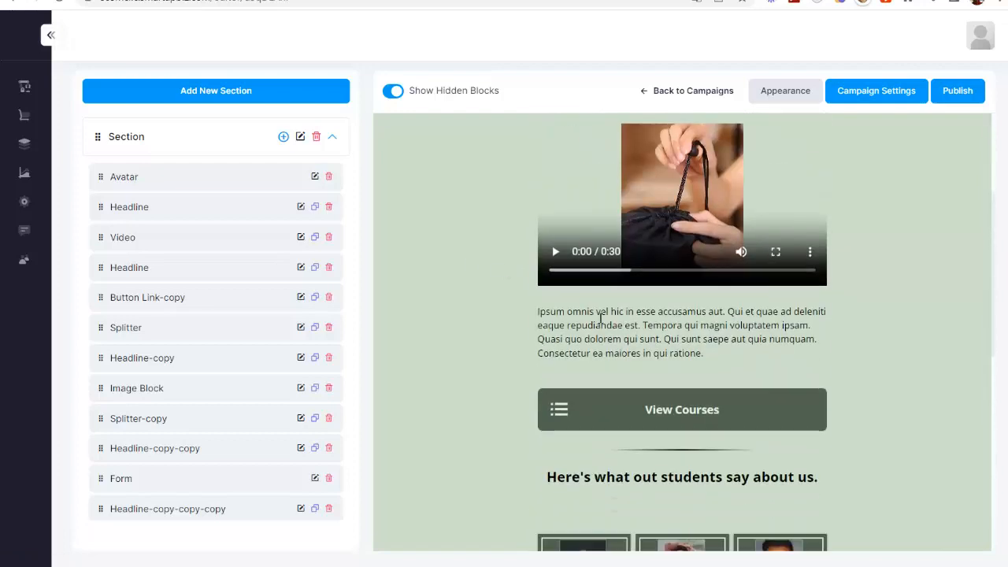
scroll(679, 353, "up", 3)
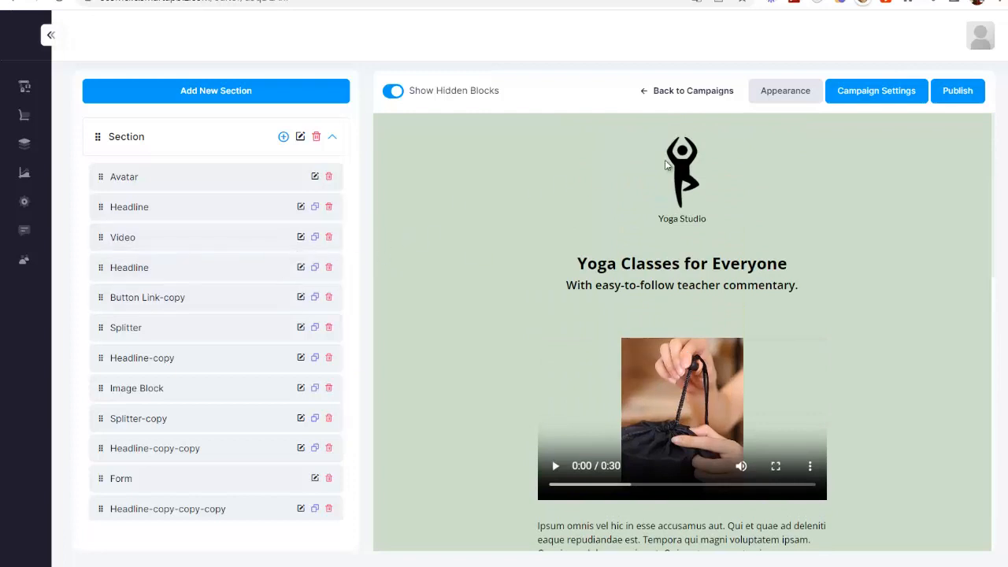
left_click(781, 90)
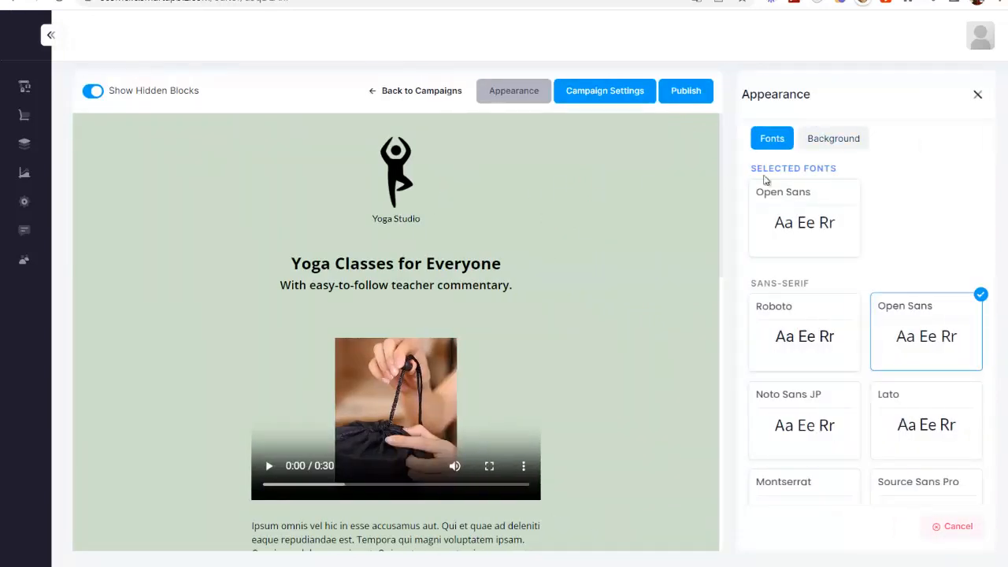
- Switch the page background type to Image and open the image library
left_click(833, 138)
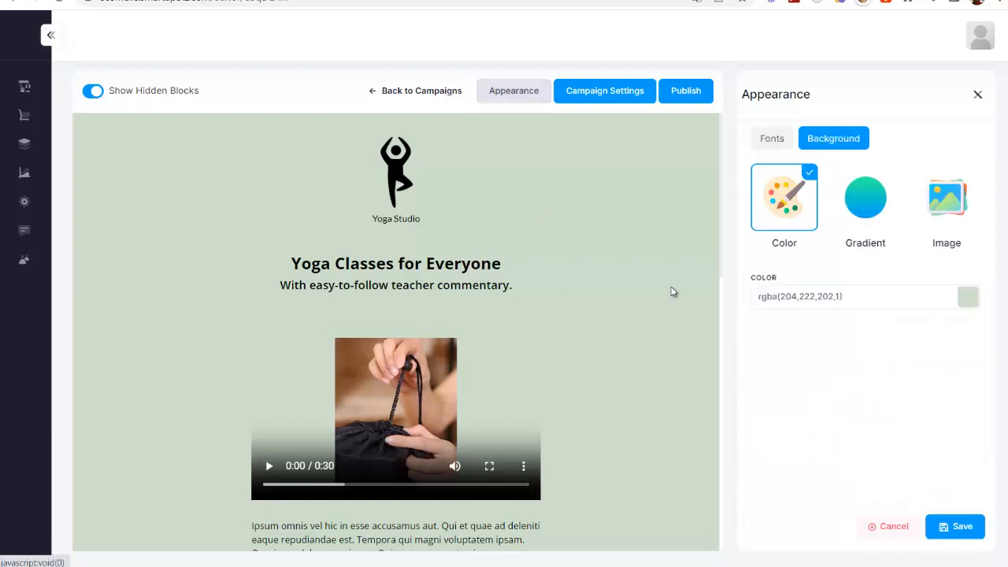
left_click(865, 201)
left_click(958, 207)
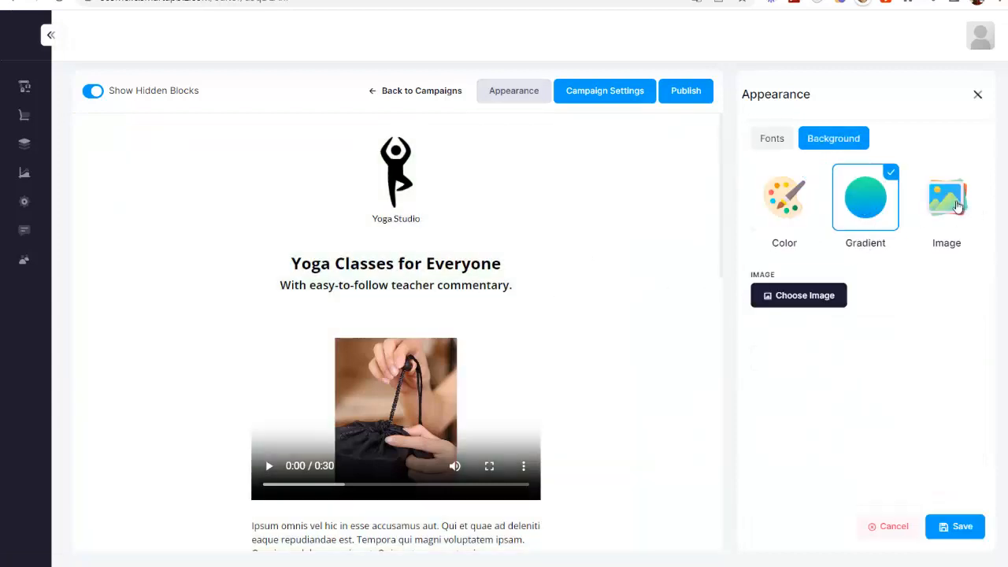
left_click(806, 295)
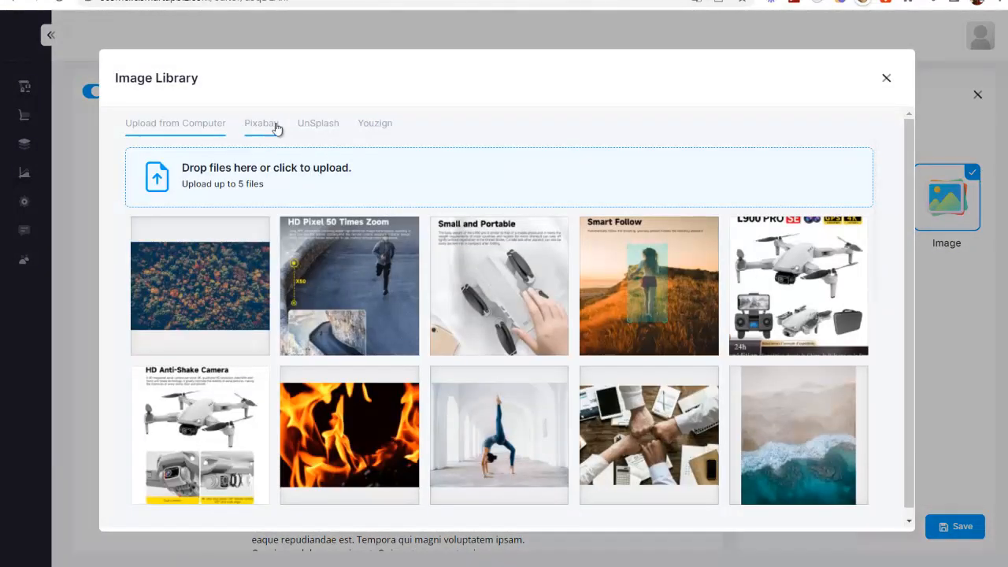
- Search Pixabay for 'yoga' and apply the second photo as the covering background
left_click(254, 128)
type("yoga")
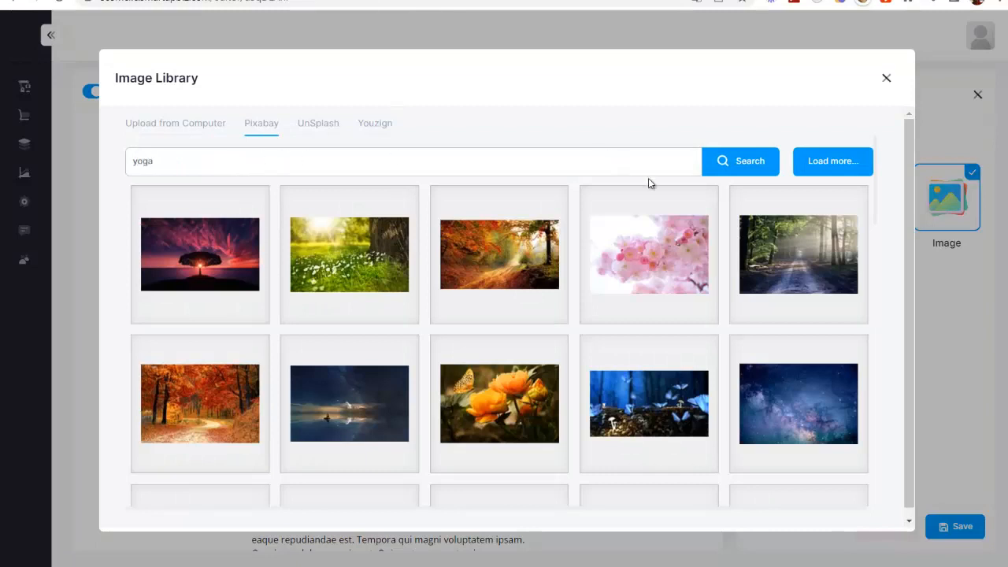
key("Return")
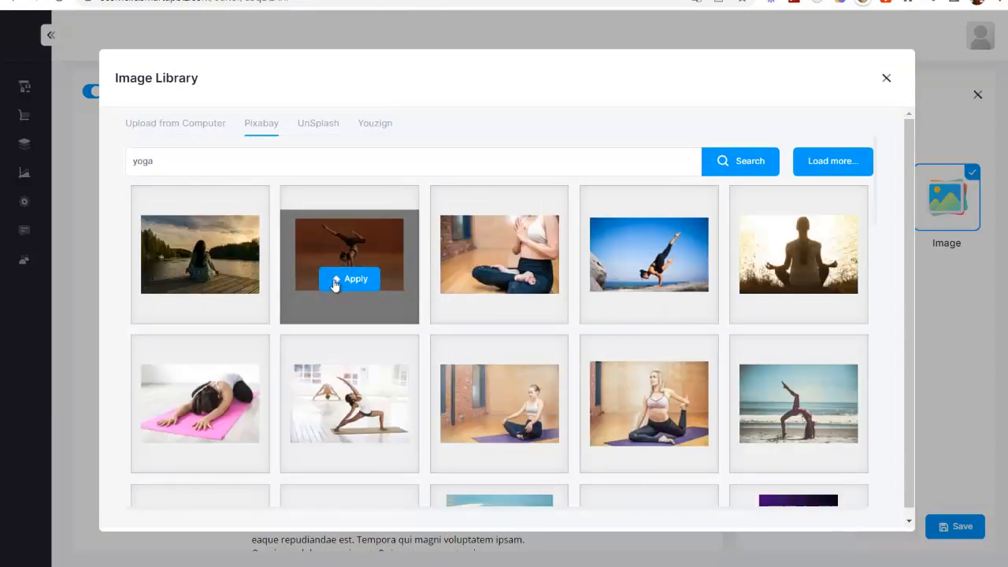
left_click(349, 254)
left_click(589, 268)
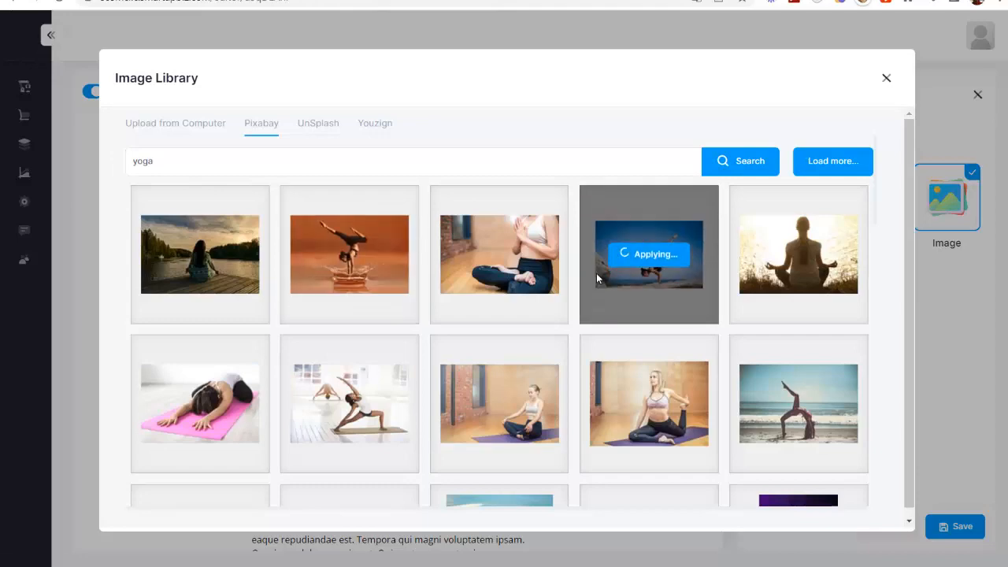
left_click(764, 319)
scroll(525, 248, "down", 10)
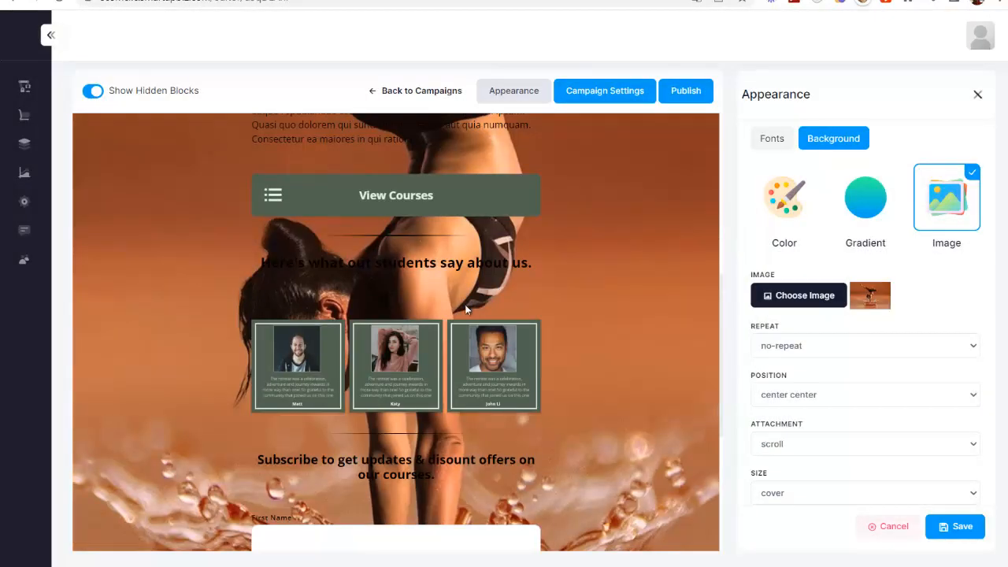
scroll(407, 226, "up", 10)
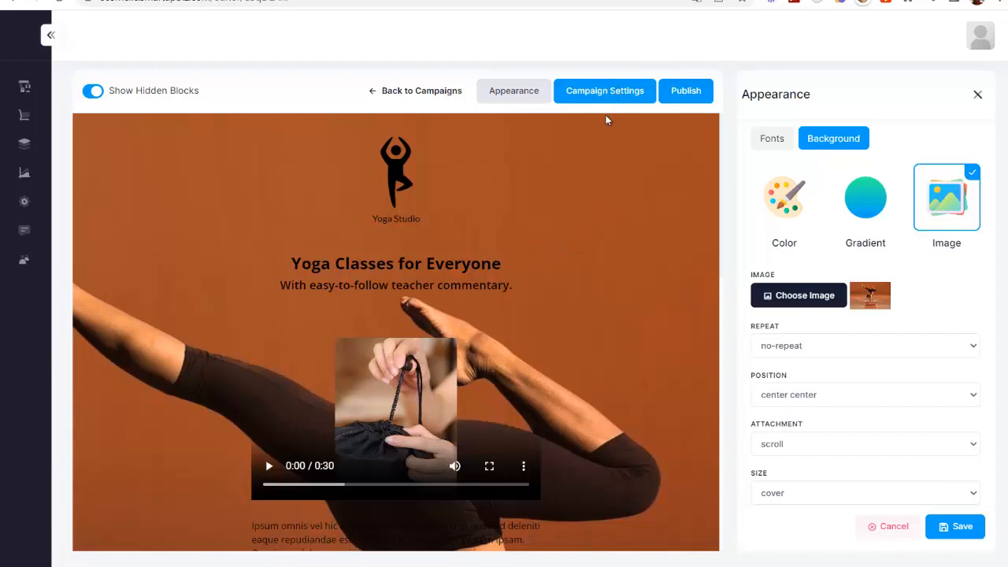
- Change the page title to 'Yoga Super Tapis' and the URL slug to 'yoga-tapis'
left_click(605, 93)
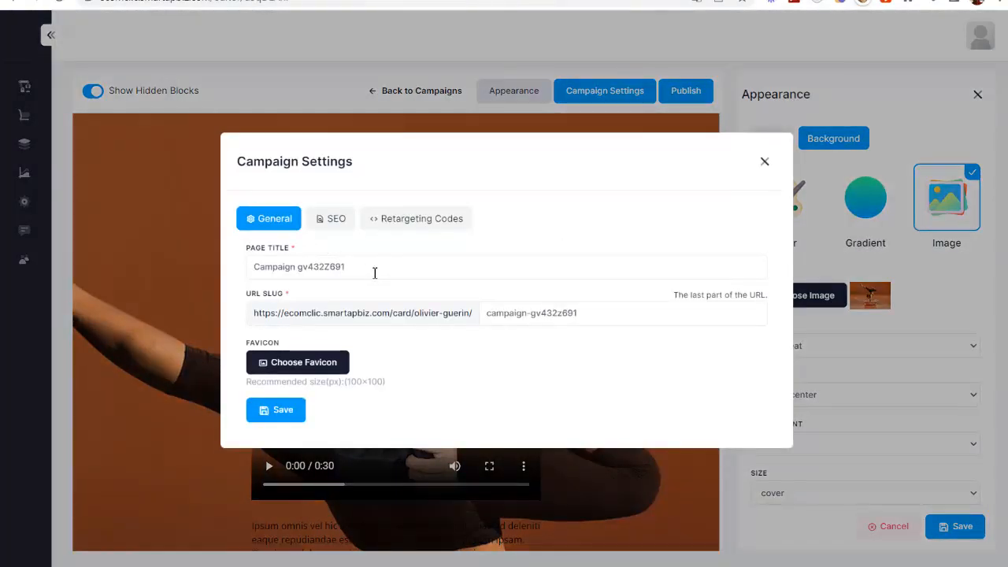
triple_click(320, 266)
type("Y")
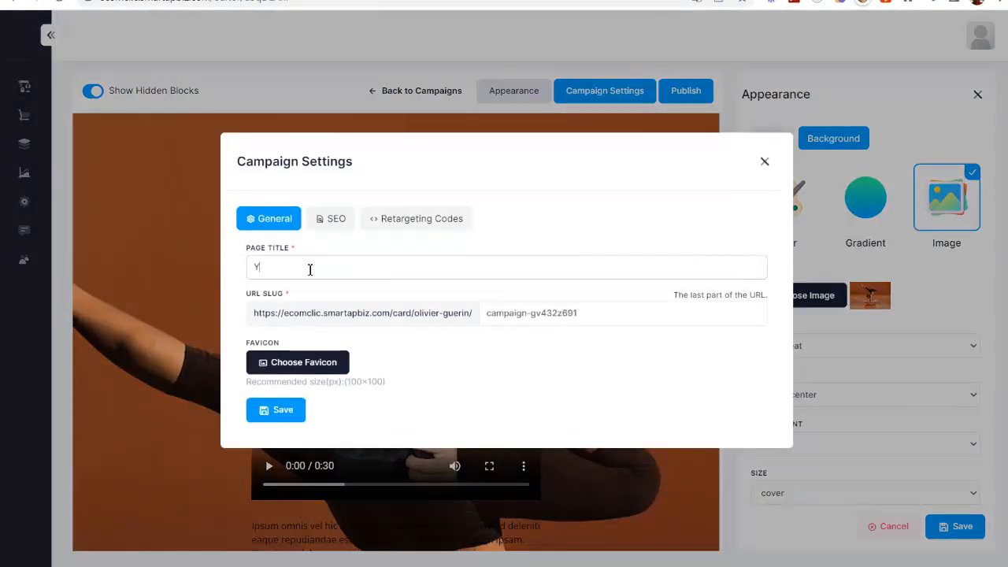
type("oga Super Tapis")
left_click_drag(605, 312, 367, 312)
type("yo")
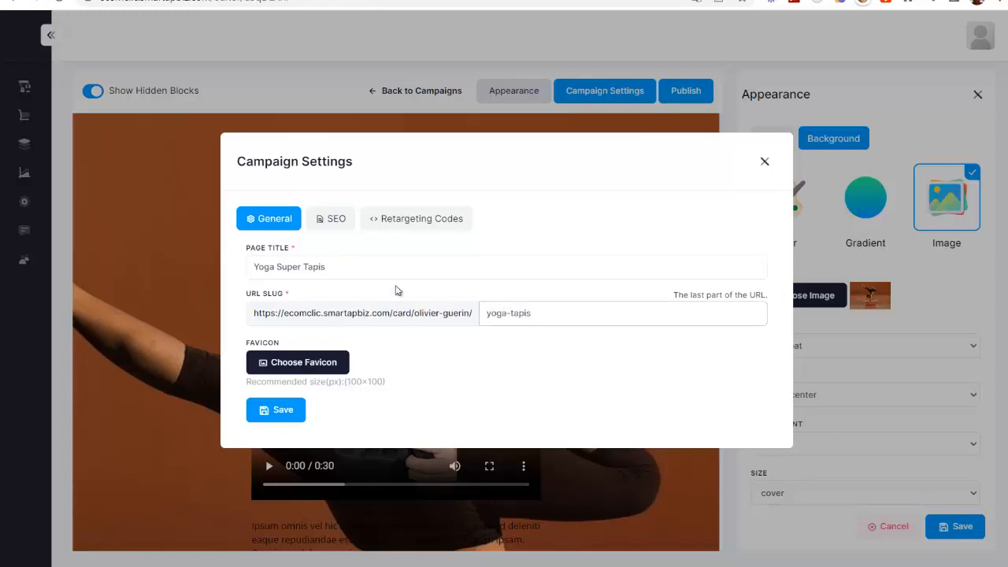
- Review the SEO and Retargeting Codes settings, then save the page settings
left_click(337, 218)
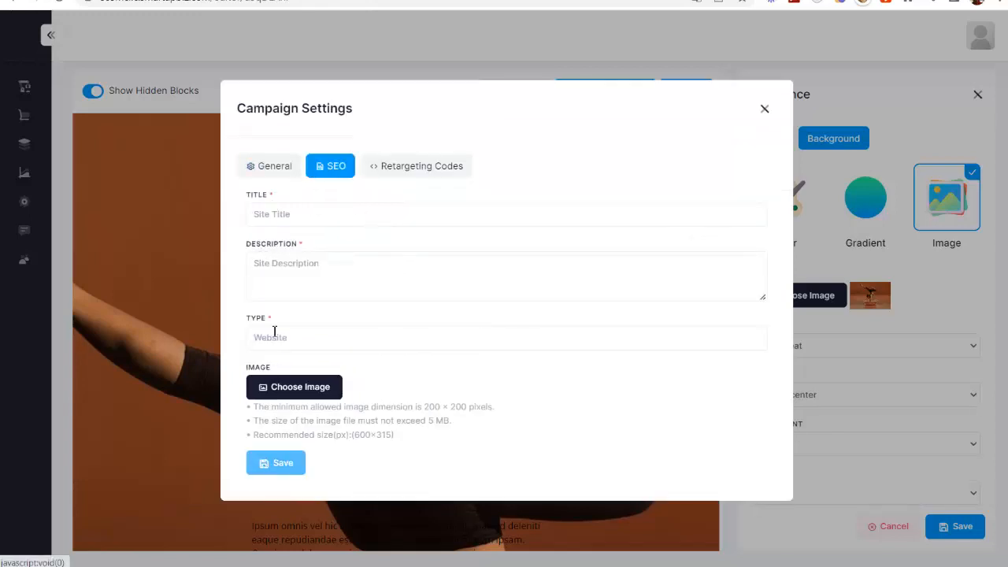
left_click(397, 174)
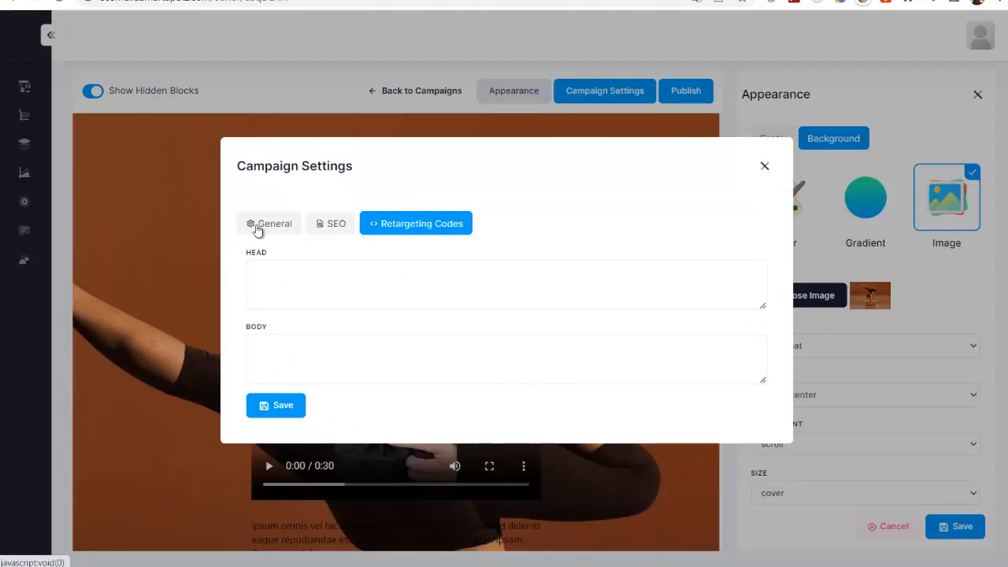
left_click(263, 223)
left_click(292, 409)
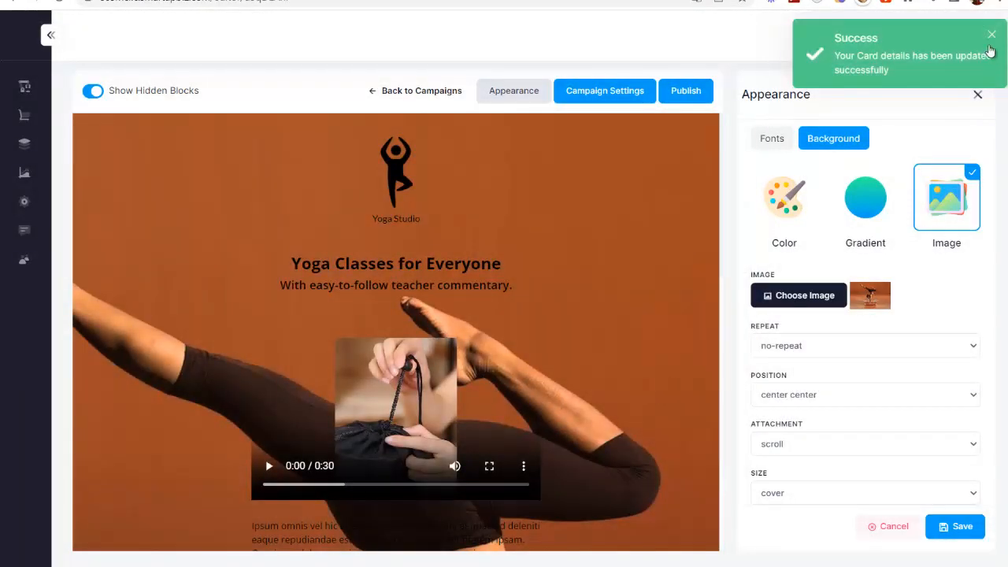
- Save the new background, publish the campaign and copy its public web link
left_click(694, 93)
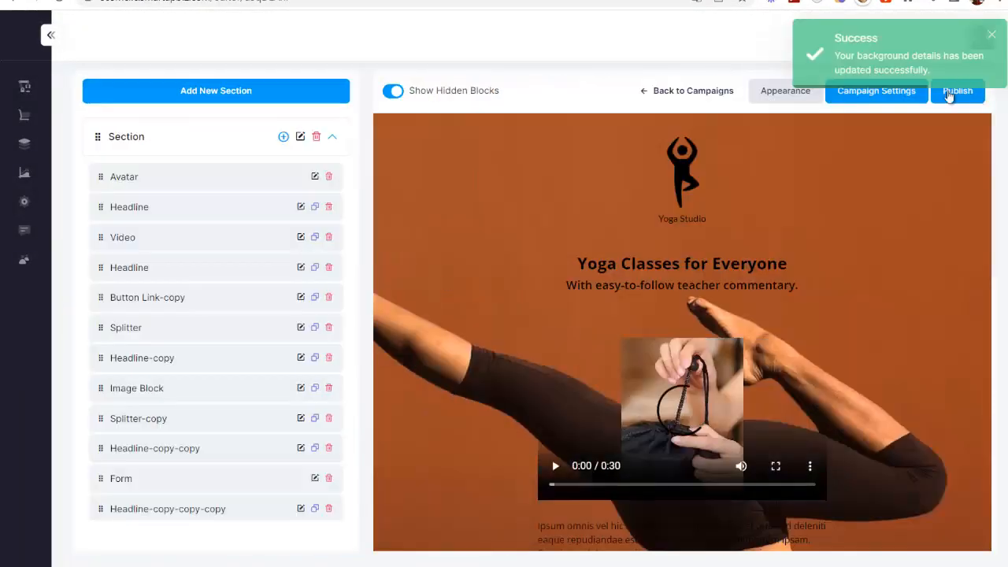
left_click(953, 99)
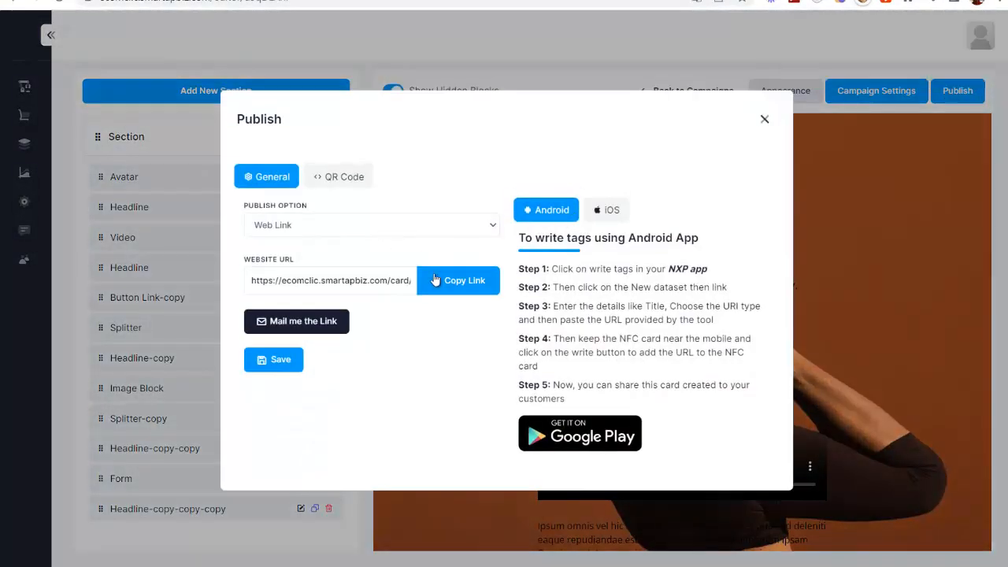
left_click(449, 288)
- Load the copied campaign link in a new browser tab to view the live page
key("ctrl+t")
key("ctrl+v")
key("Return")
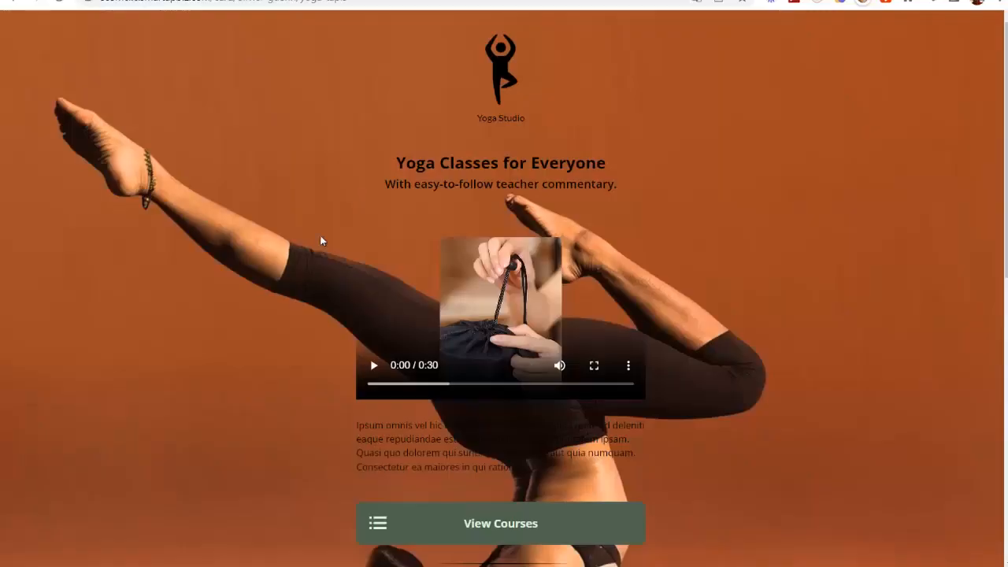
scroll(724, 358, "down", 4)
scroll(725, 359, "down", 2)
scroll(836, 291, "up", 4)
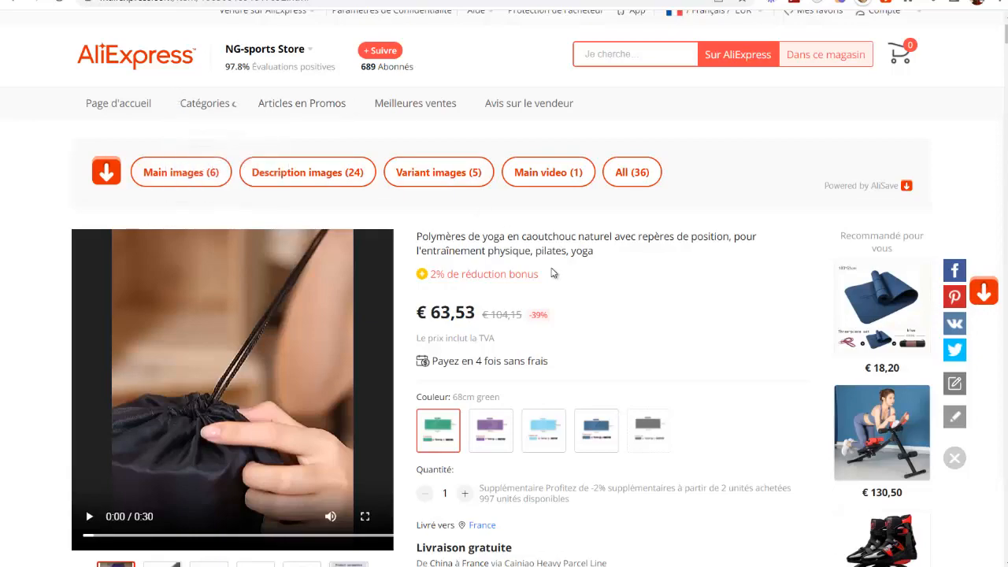
- Scroll through the AliExpress natural rubber yoga mat listing
scroll(207, 229, "down", 2)
scroll(543, 288, "up", 2)
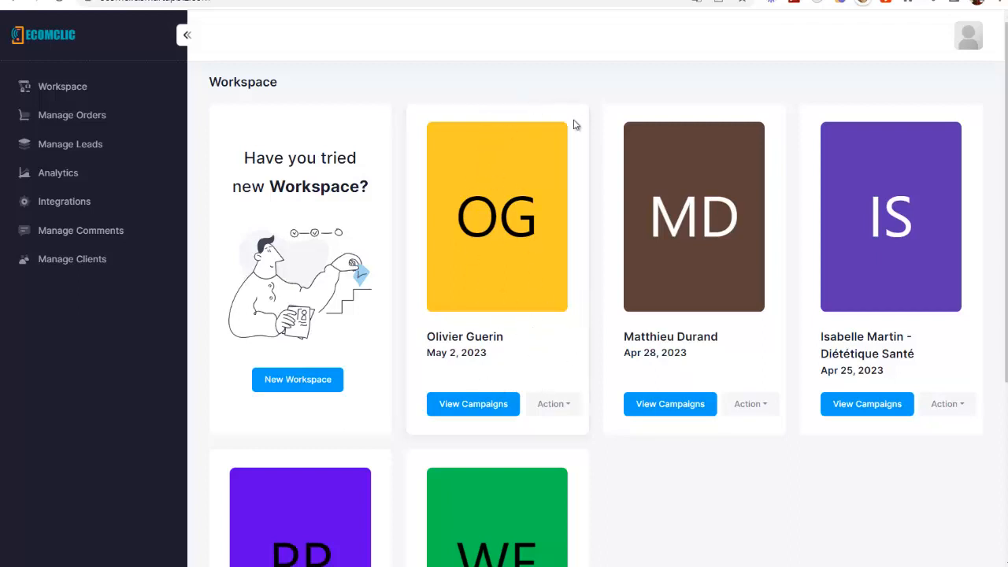
- Confirm Yoga Super Tapis in the first workspace's campaigns, then return and show that workspace's actions
left_click(473, 406)
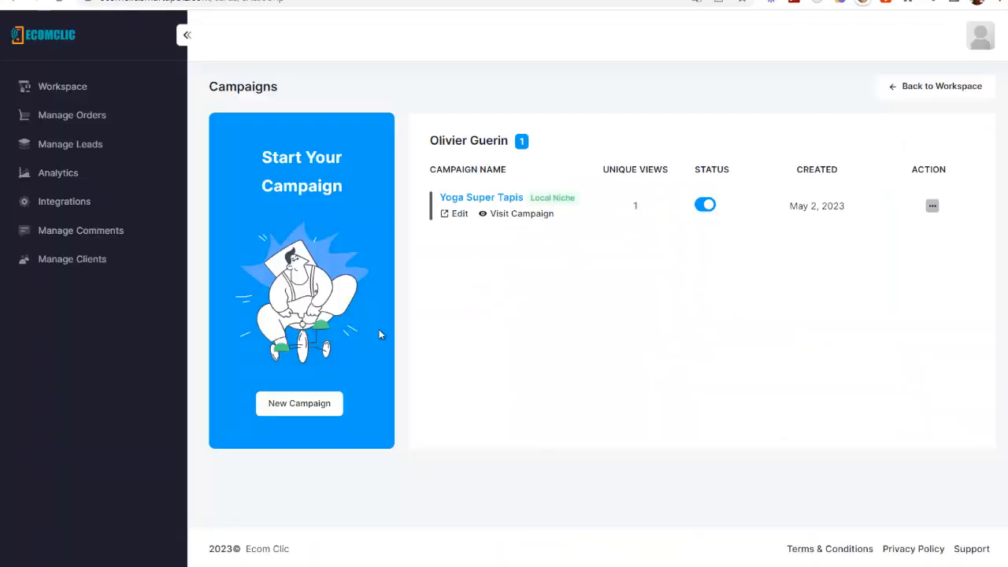
left_click(15, 2)
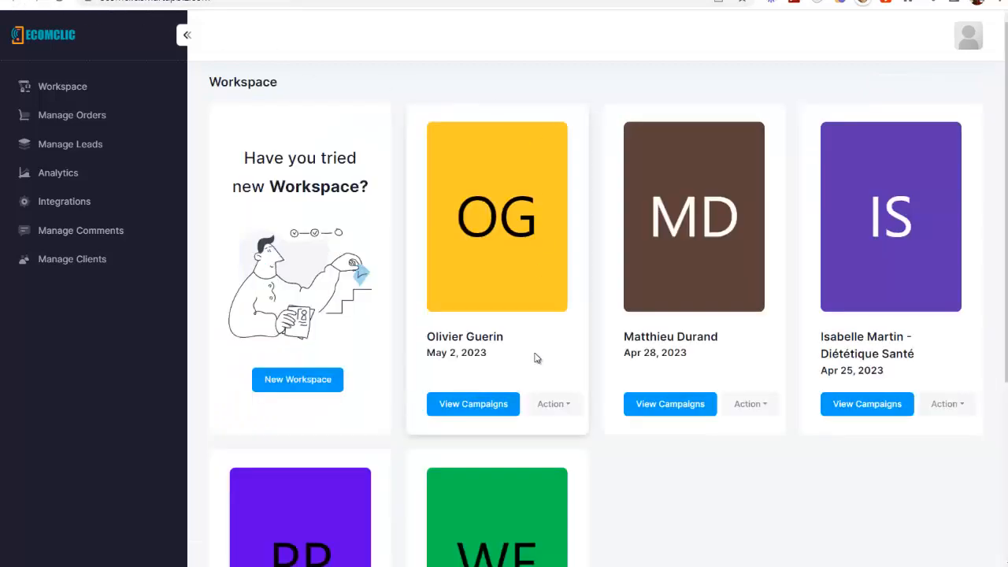
left_click(559, 405)
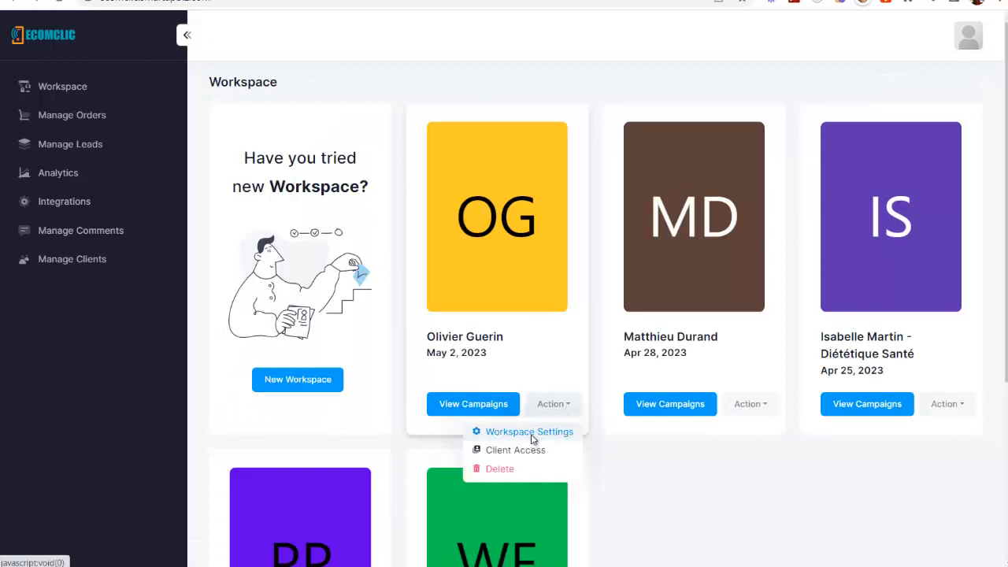
left_click(532, 435)
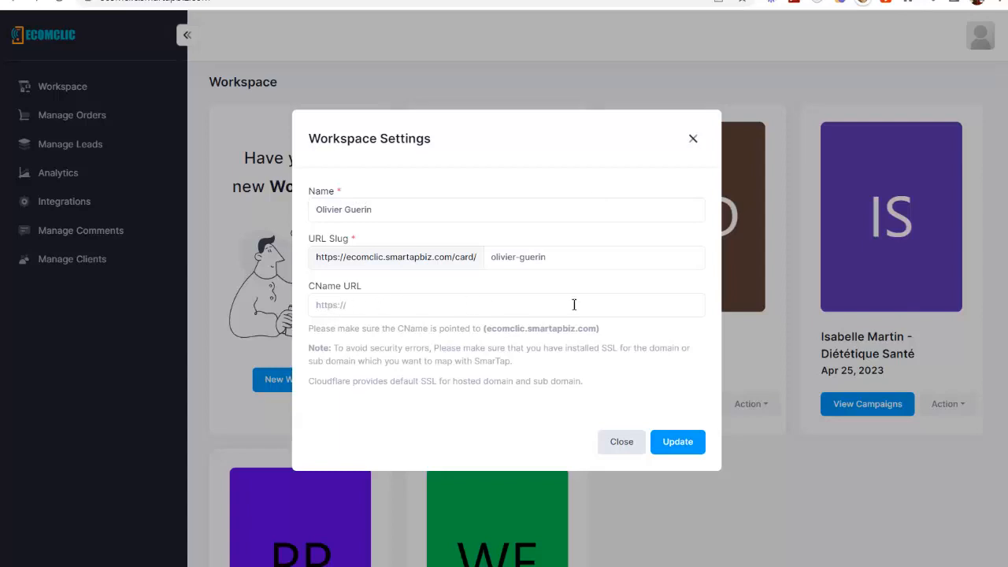
left_click(692, 139)
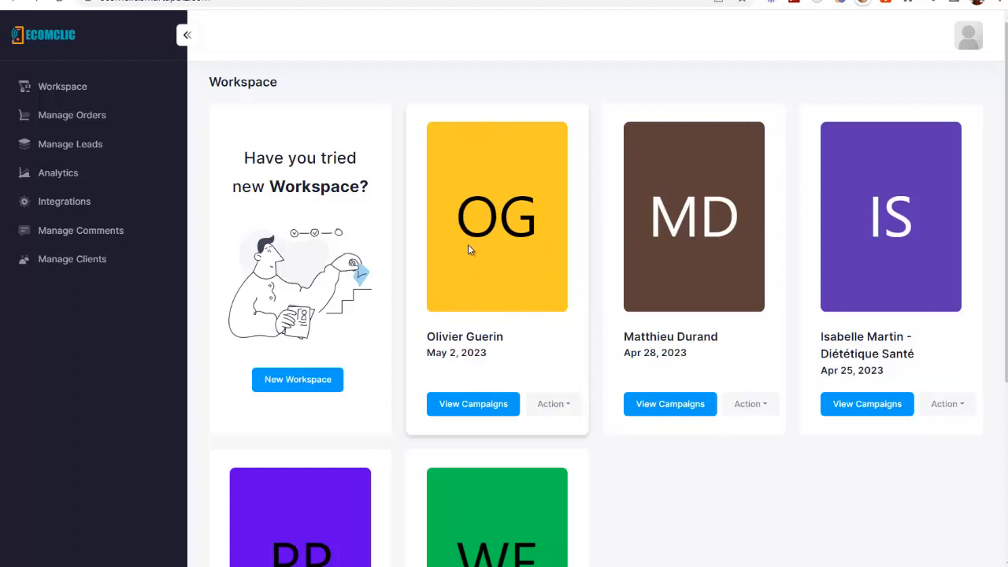
- Start a new client account, entering the client's full name and a confirmed password
left_click(91, 260)
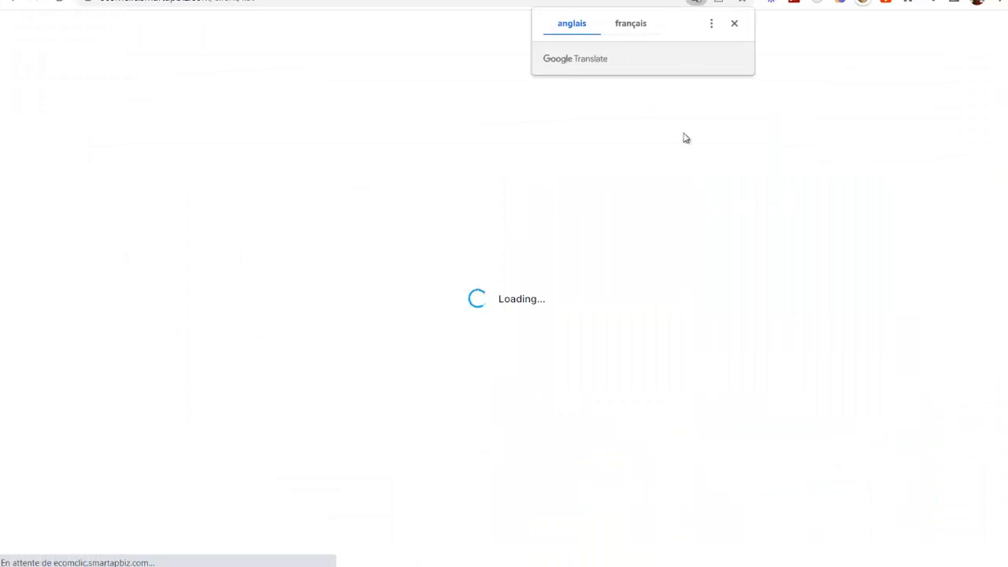
left_click(735, 23)
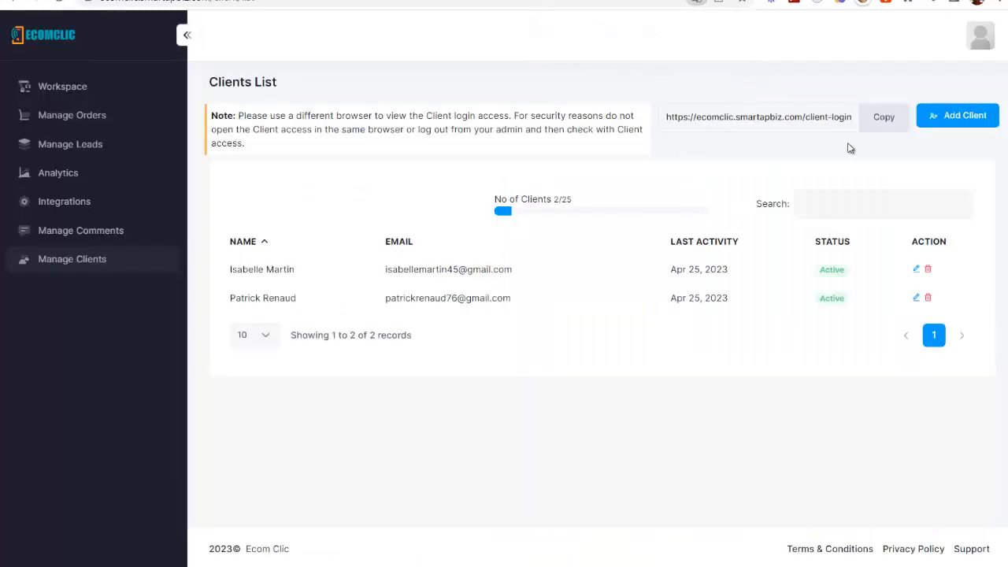
left_click(954, 115)
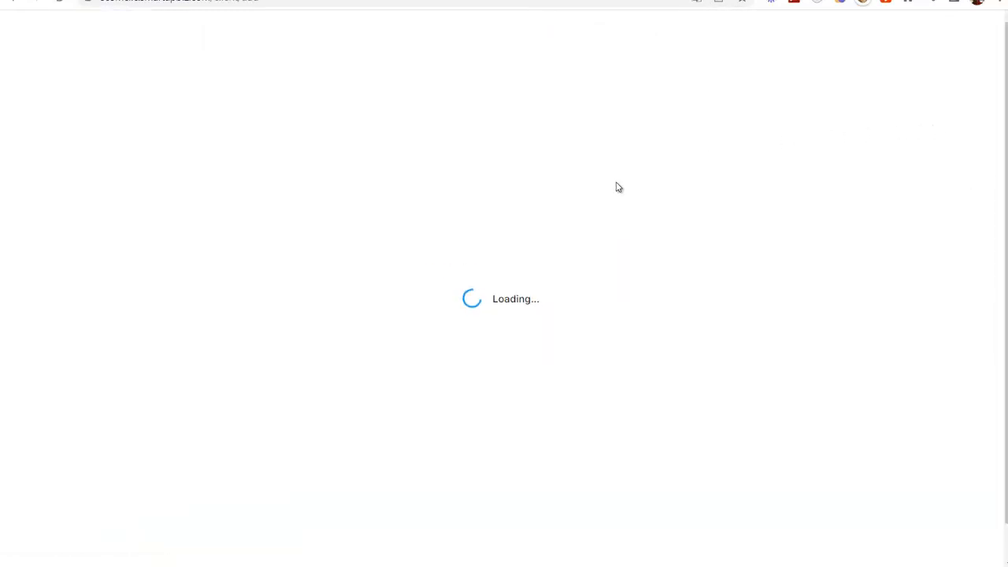
left_click(232, 148)
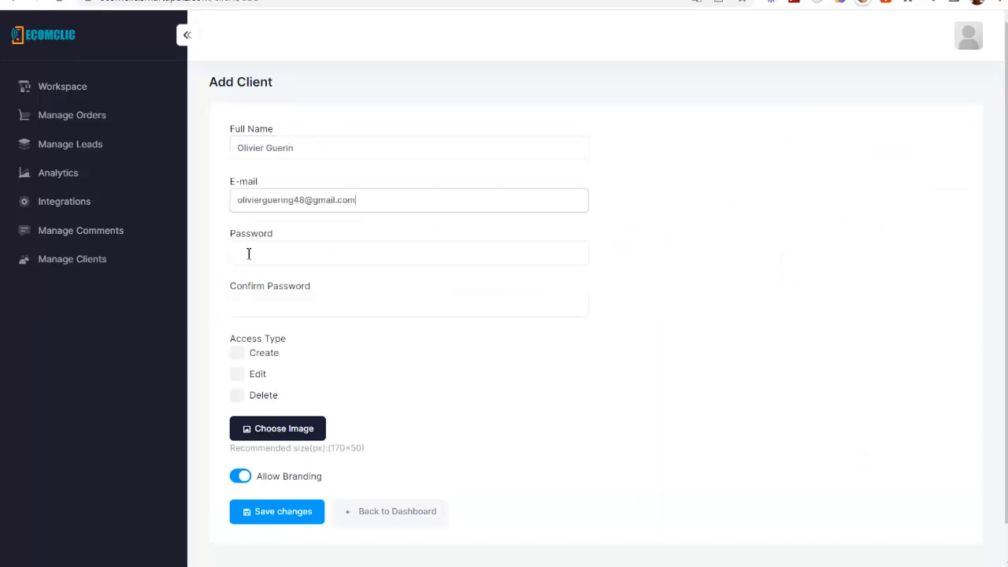
left_click(248, 254)
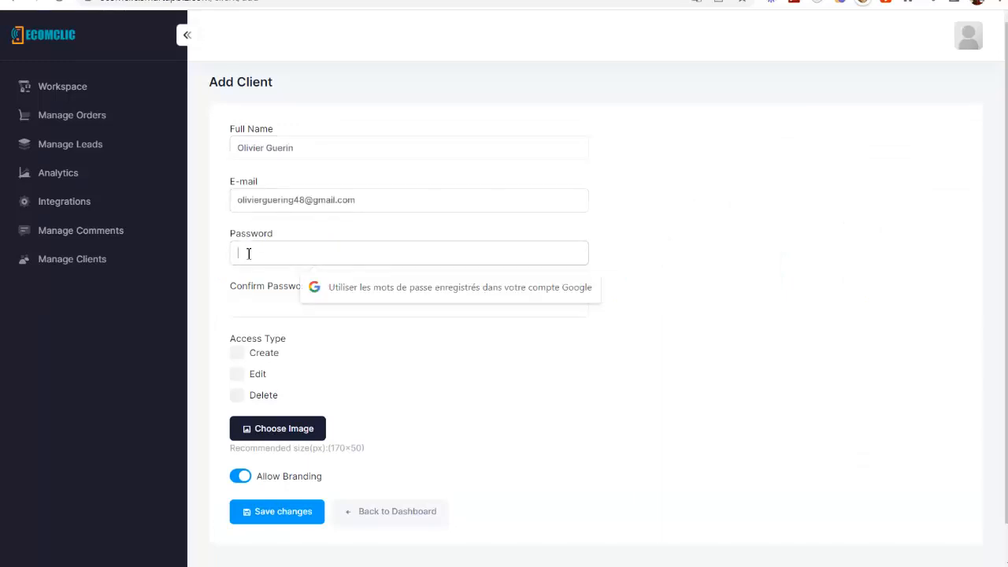
type("•••")
key("Tab")
type("••••")
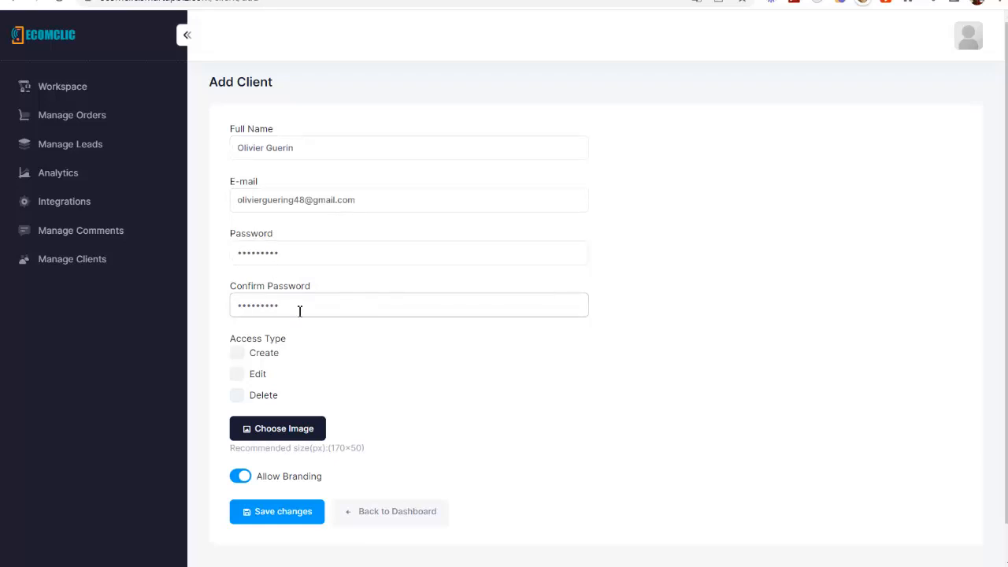
- Grant the new client Create, Edit and Delete access
scroll(299, 311, "down", 1)
left_click(238, 317)
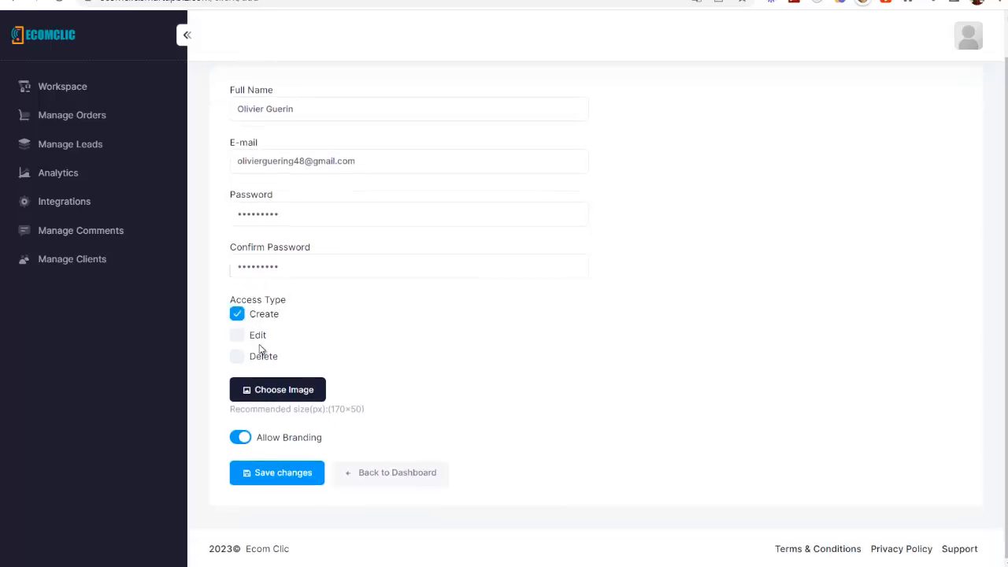
left_click(237, 337)
left_click(237, 357)
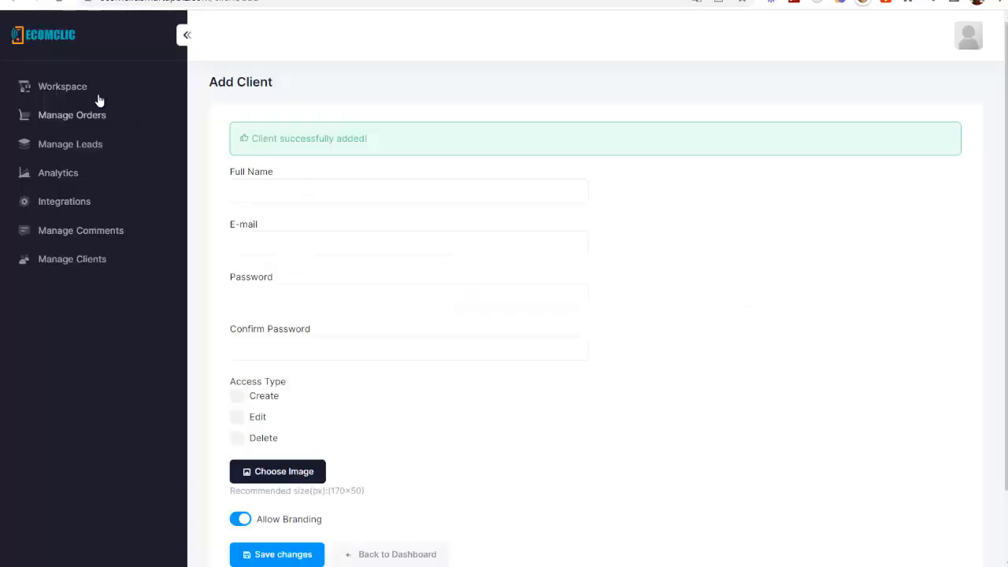
- Give the newly added client access to the OG workspace through its Client Access action
left_click(72, 84)
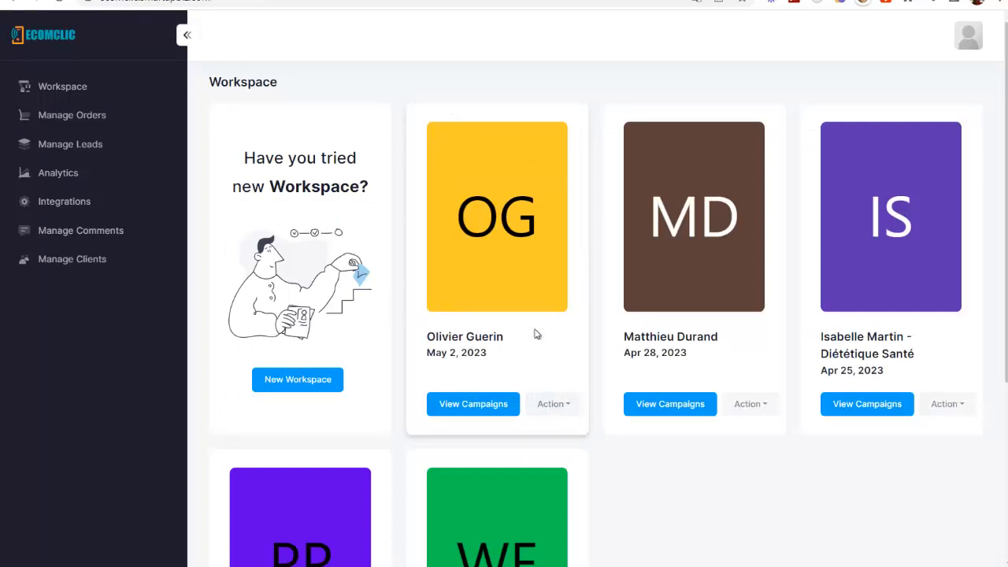
left_click(563, 405)
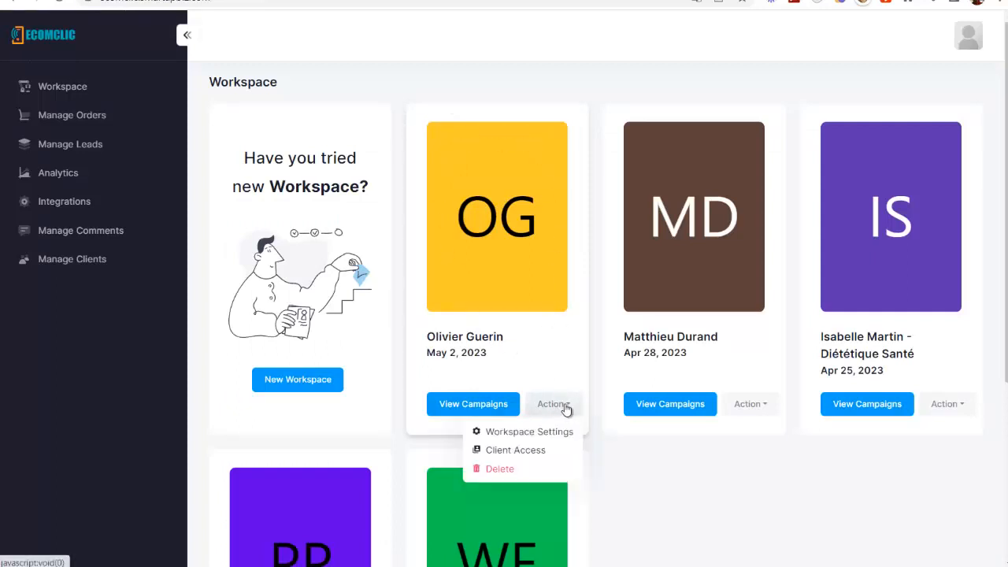
left_click(526, 452)
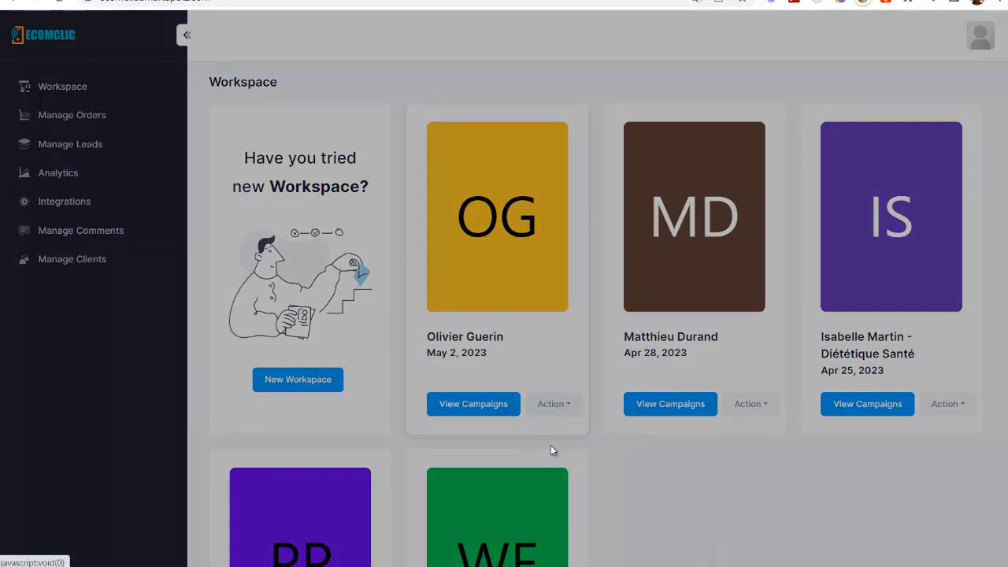
left_click(508, 294)
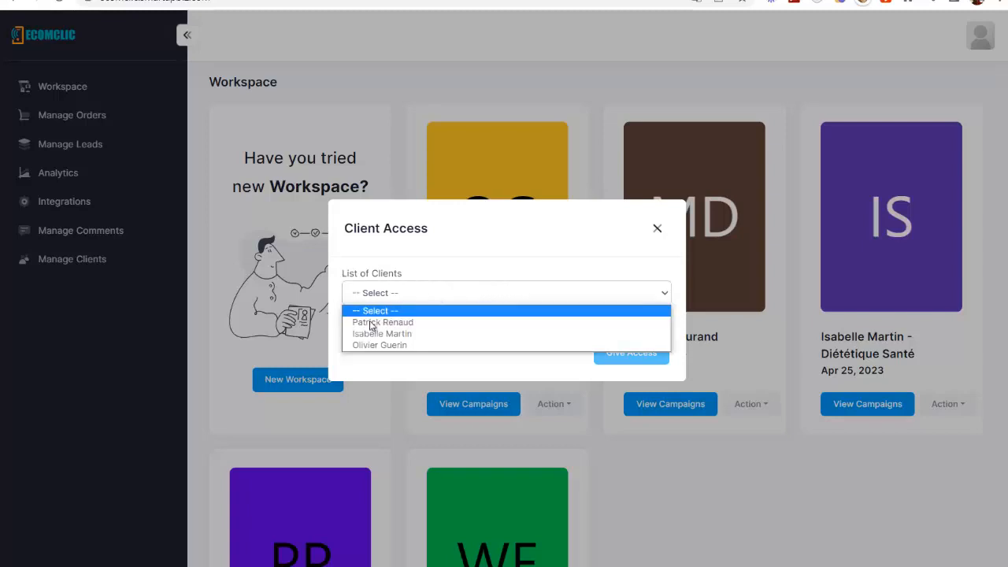
left_click(376, 345)
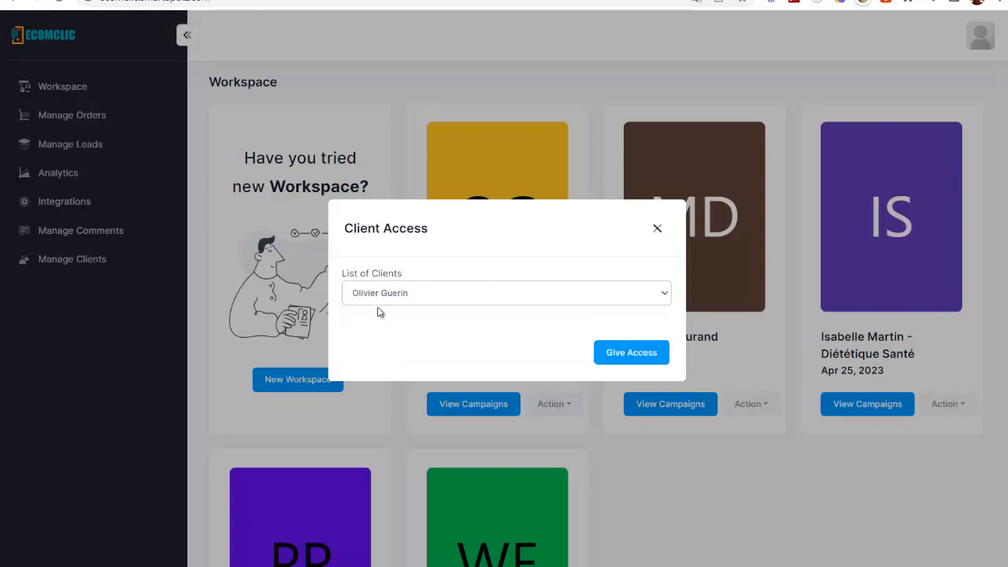
left_click(632, 354)
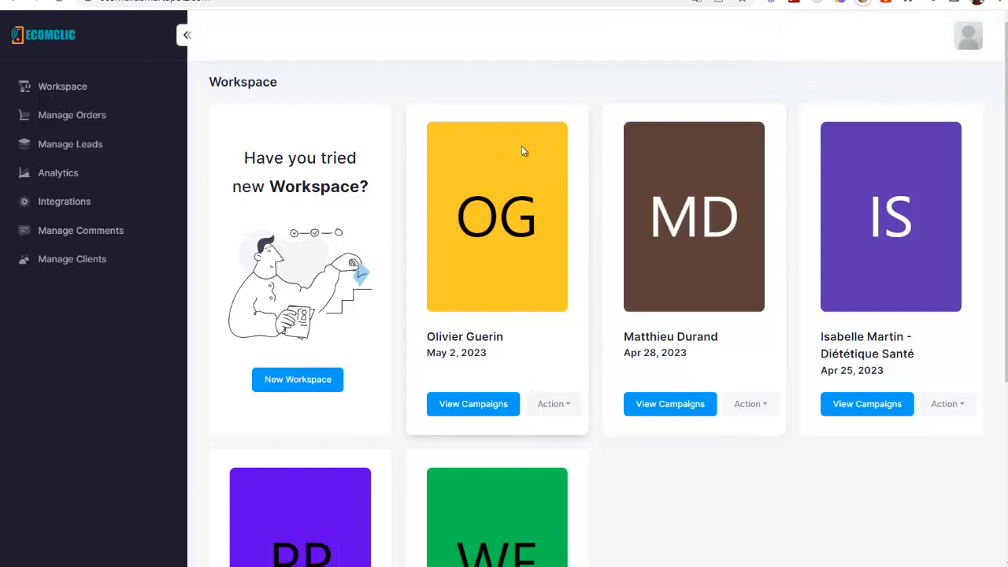
- Copy the client login URL from Manage Clients and load it in a private window
left_click(88, 268)
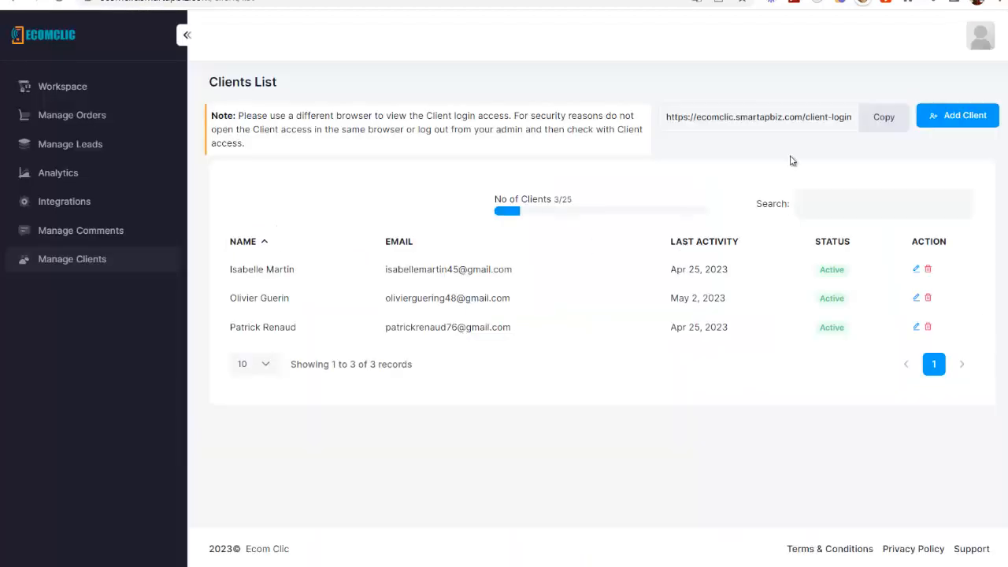
left_click(871, 124)
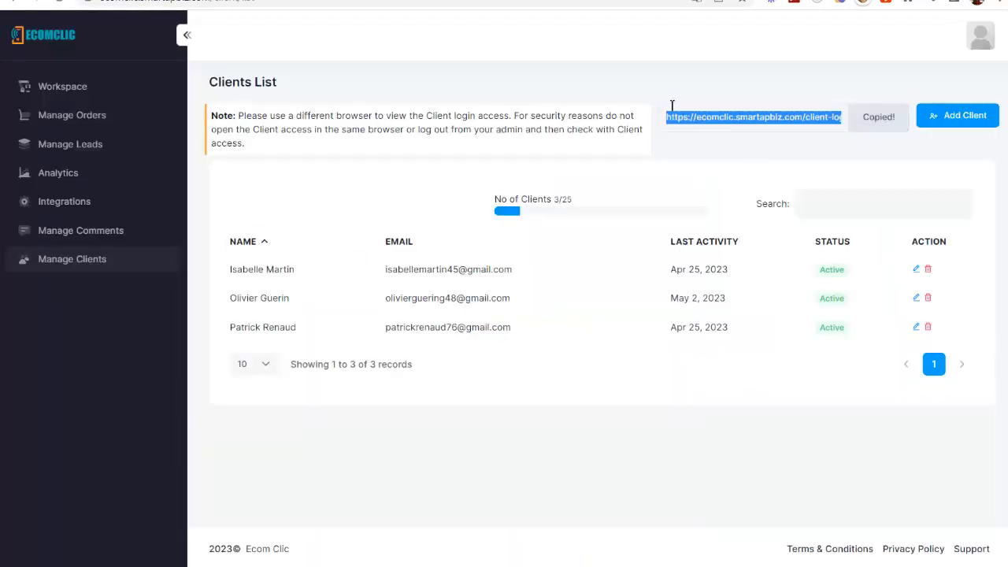
left_click(999, 2)
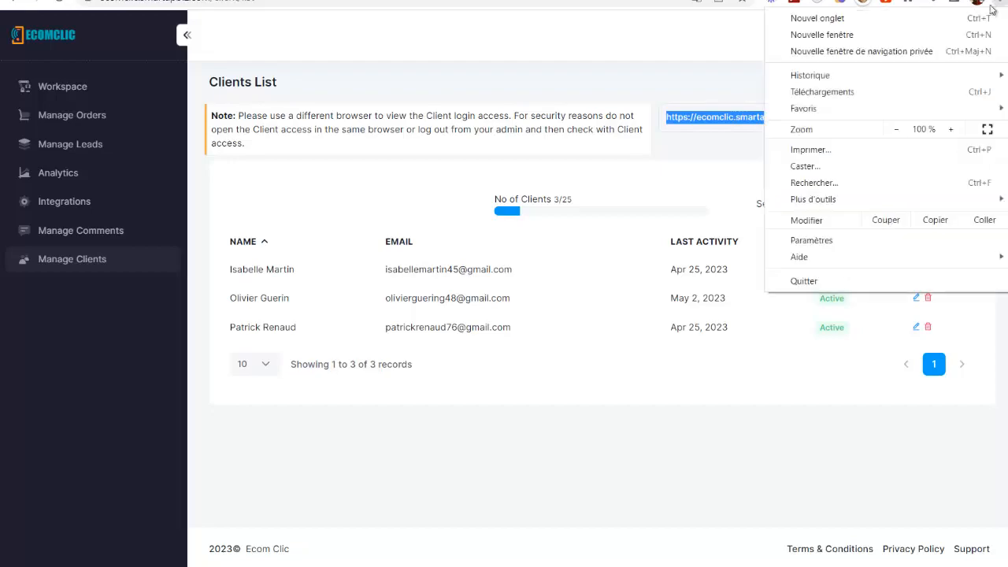
left_click(862, 52)
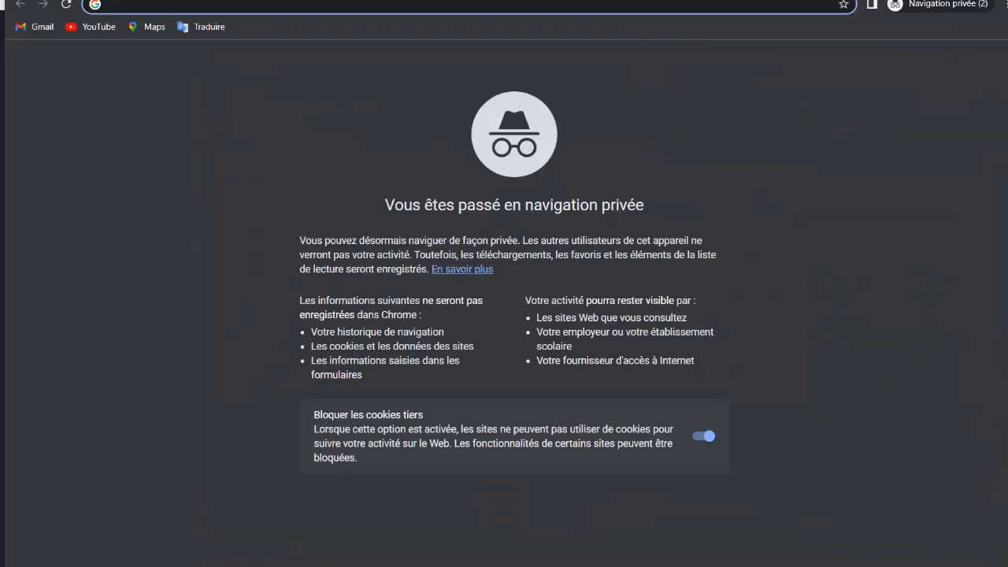
key("ctrl+v")
key("Return")
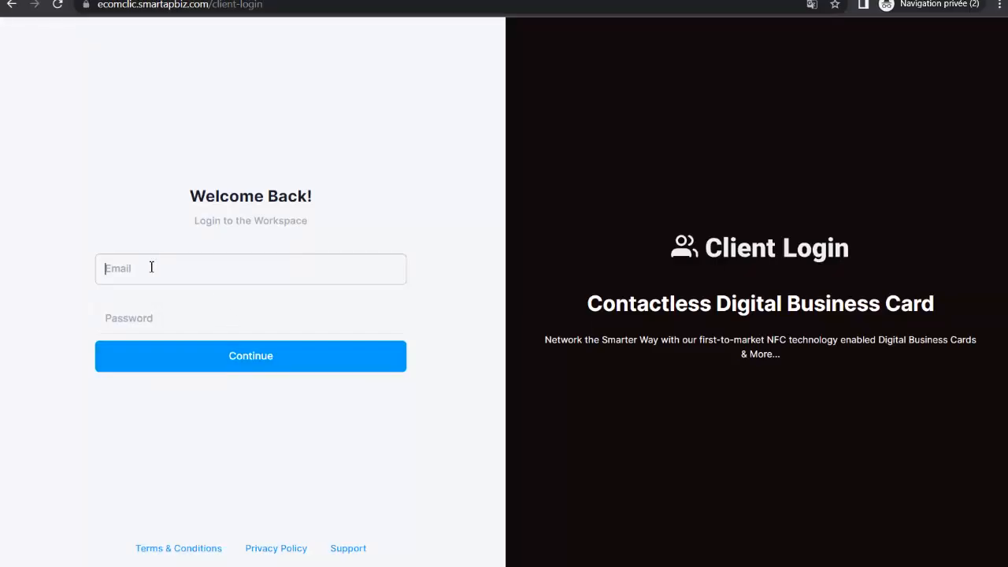
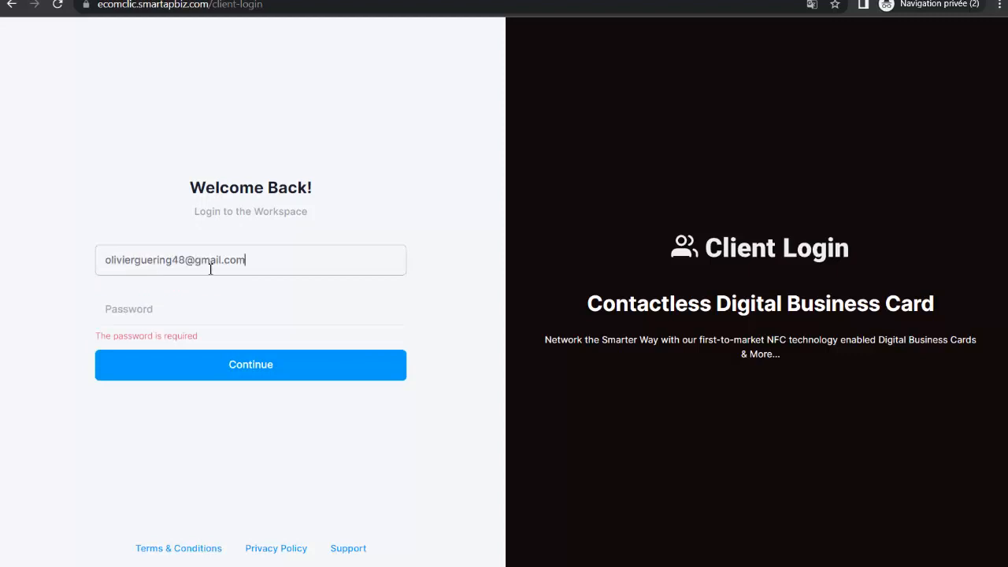
- Sign in with the client's e-mail and password and check the signed-in account
left_click(184, 318)
type("•••")
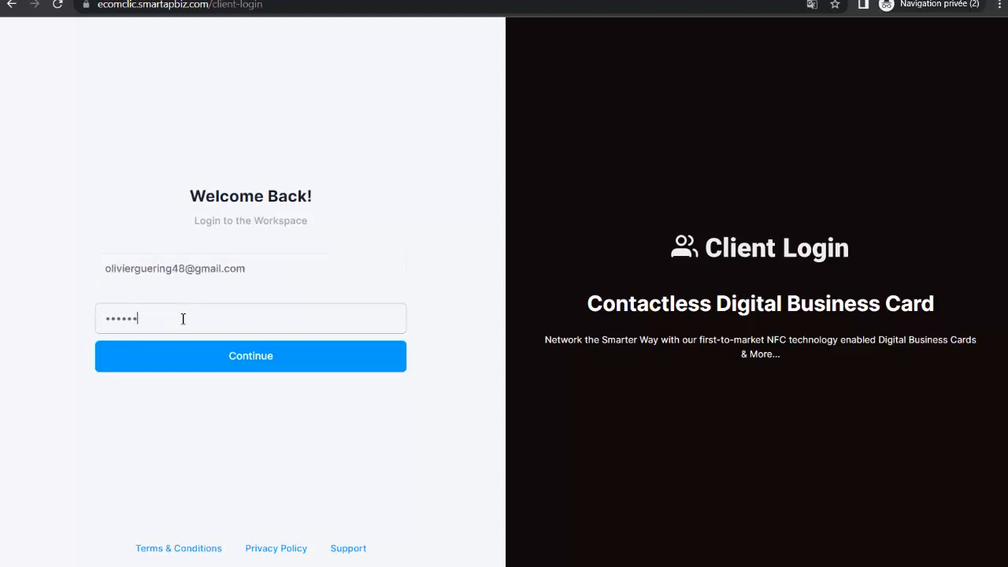
type("••••••")
left_click(252, 355)
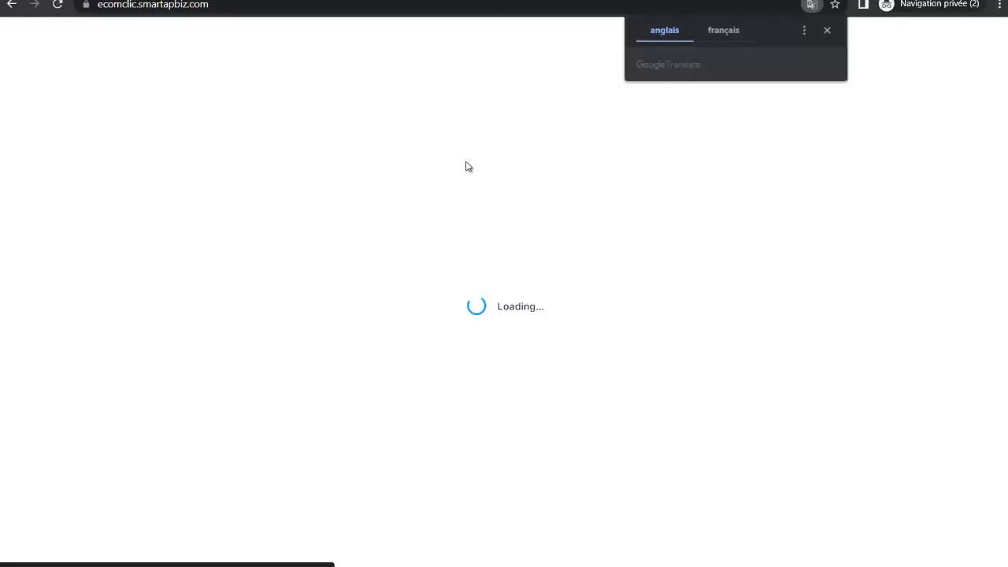
left_click(829, 32)
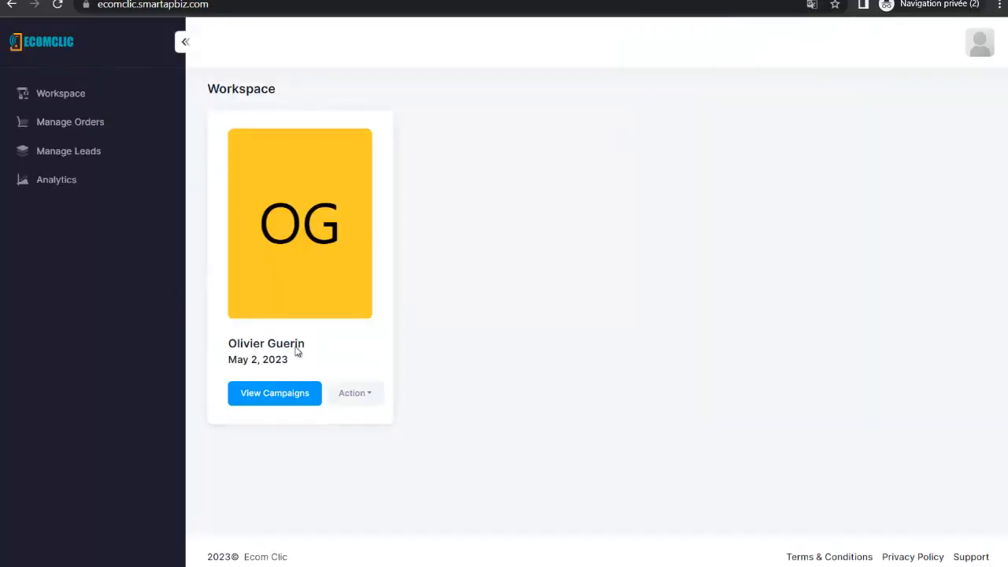
left_click(985, 44)
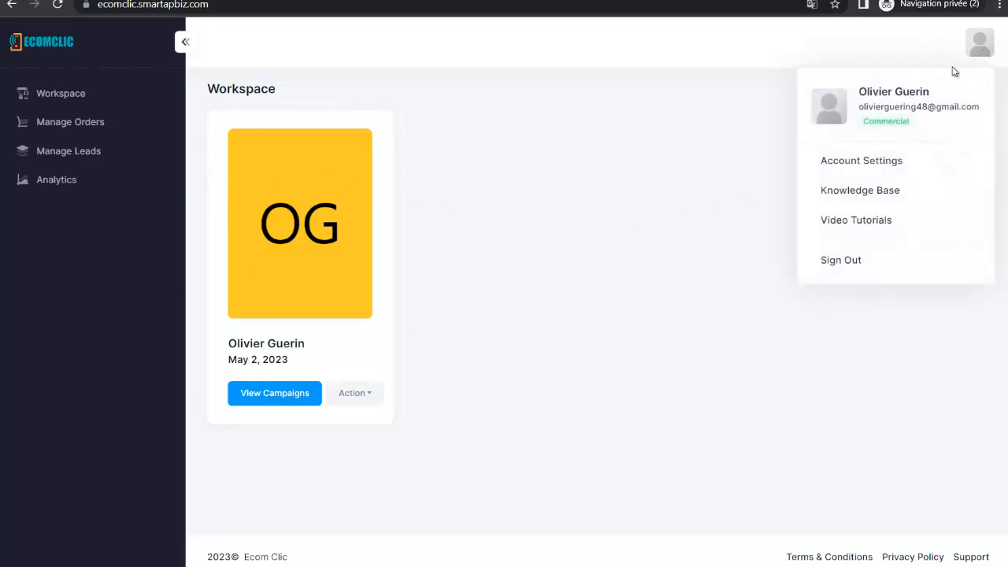
left_click(496, 325)
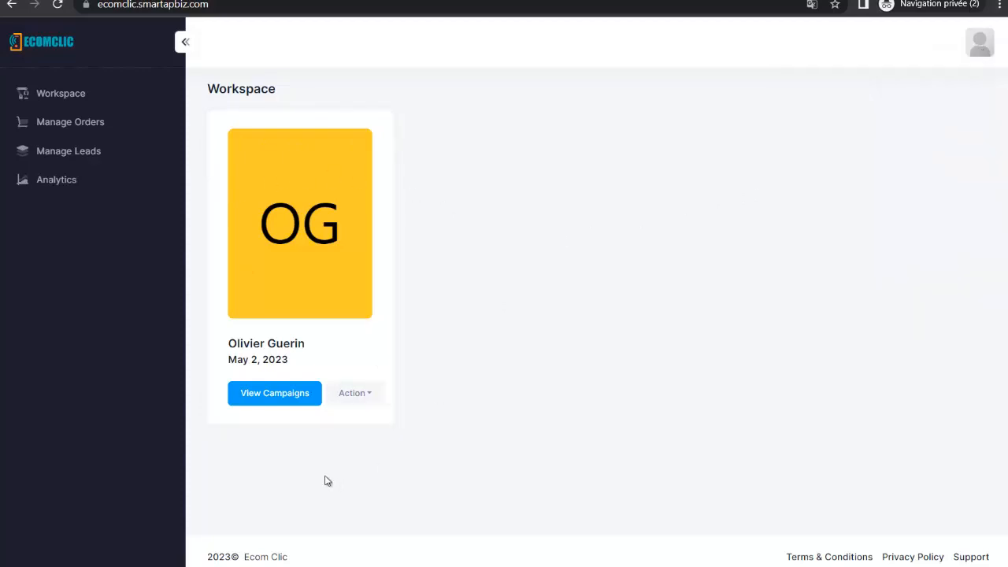
- Open the client's campaigns and preview the live Yoga Super Tapis page
left_click(279, 398)
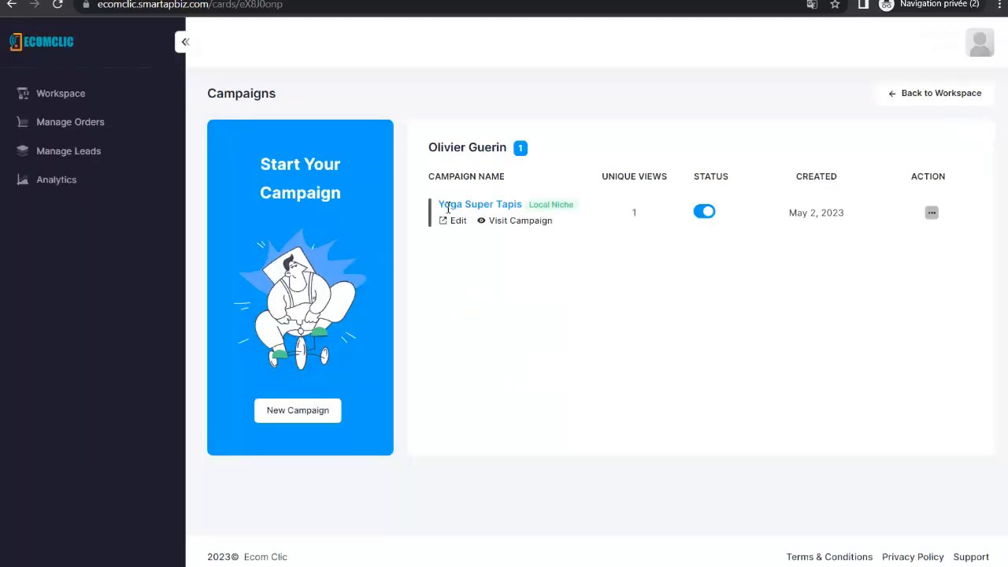
left_click(520, 222)
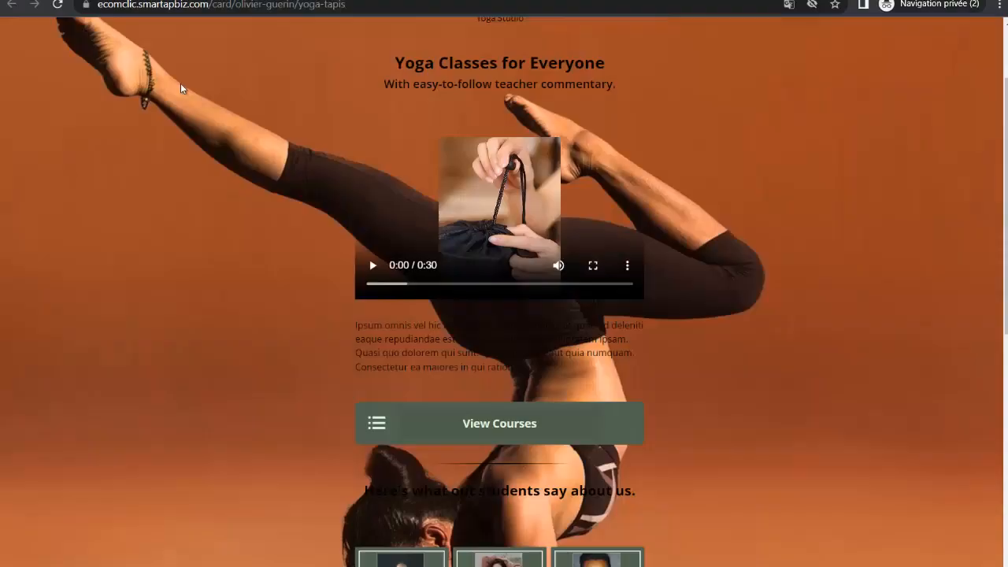
key("ctrl+w")
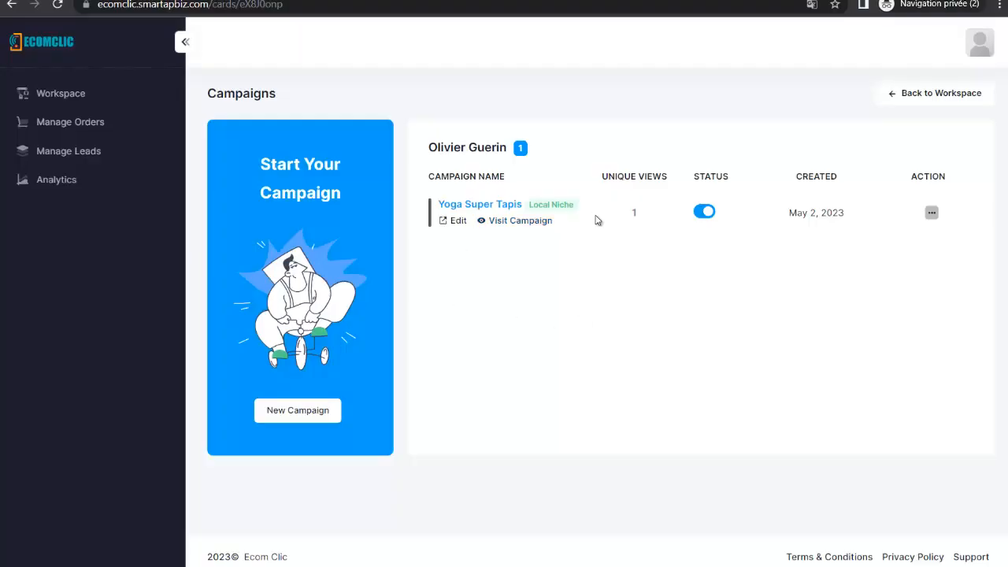
- Inspect the Yoga Super Tapis autoresponder integration options and close without saving
left_click(931, 215)
left_click(871, 265)
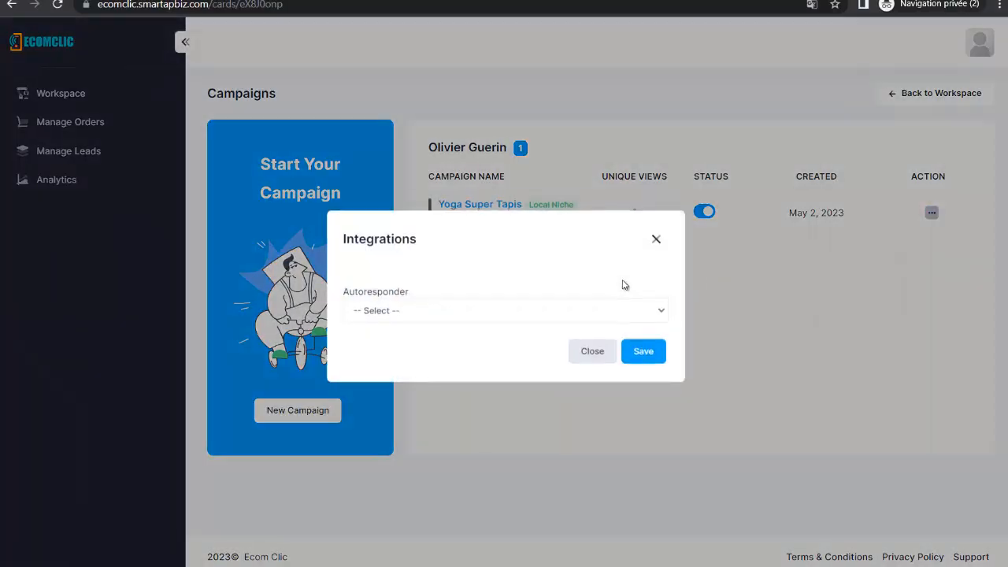
left_click(612, 313)
scroll(428, 420, "down", 1)
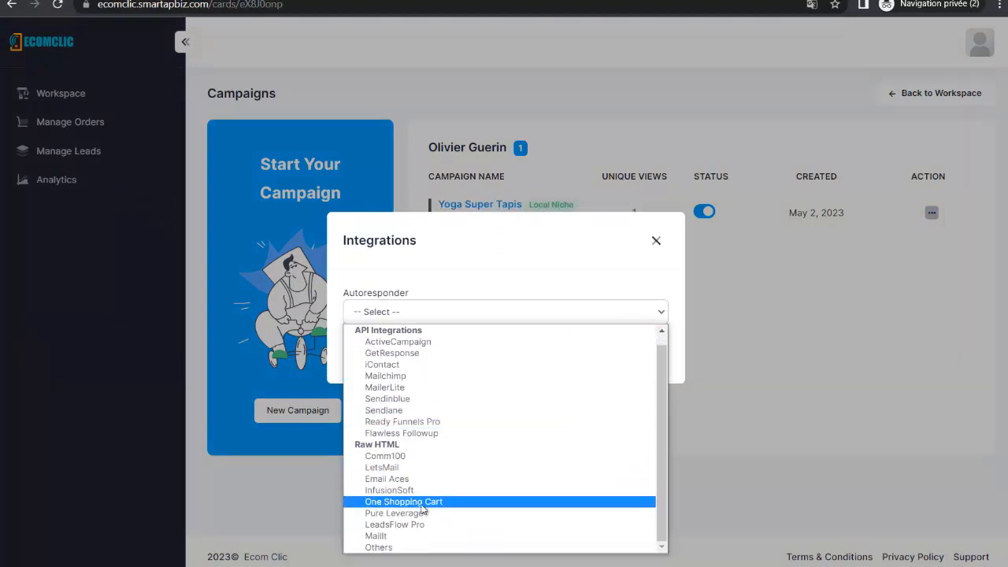
left_click(656, 241)
left_click(693, 252)
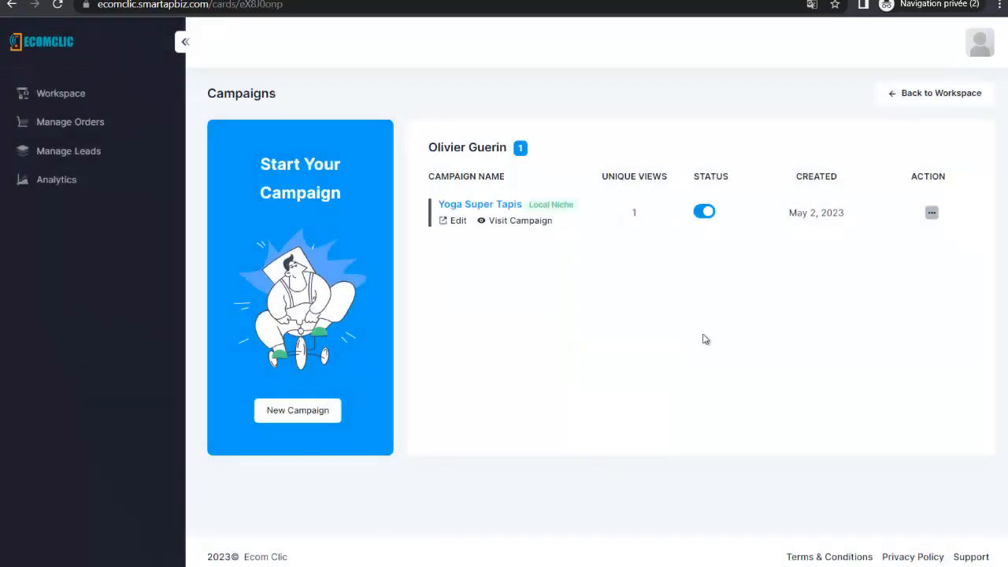
- Begin a new campaign with the Local Niche Template, then cancel without creating it
left_click(327, 416)
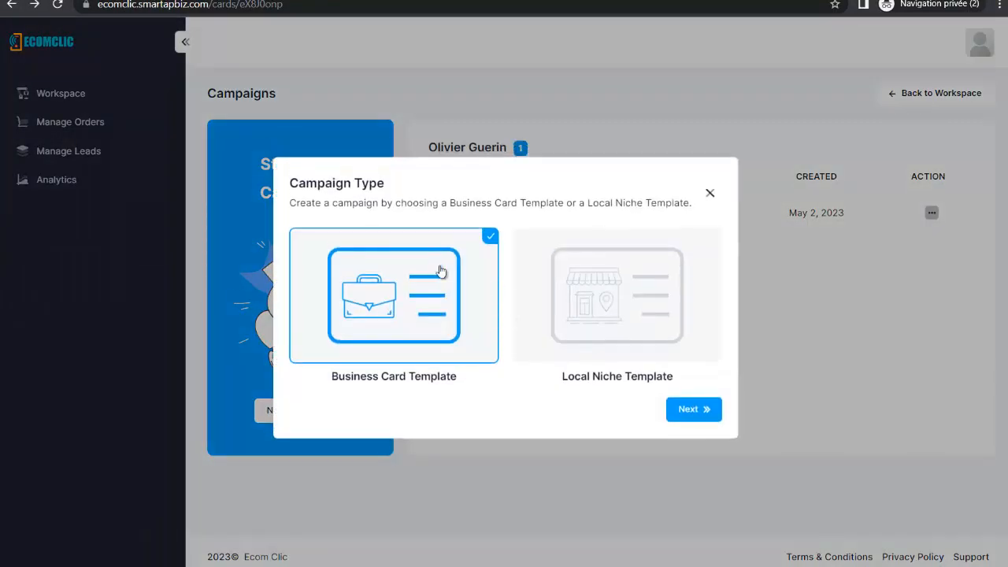
left_click(568, 279)
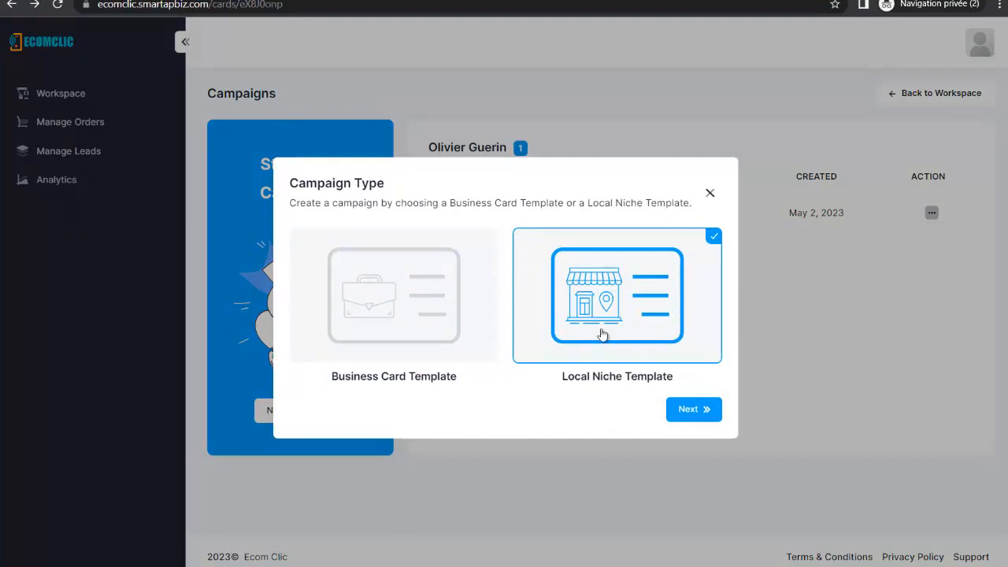
left_click(710, 194)
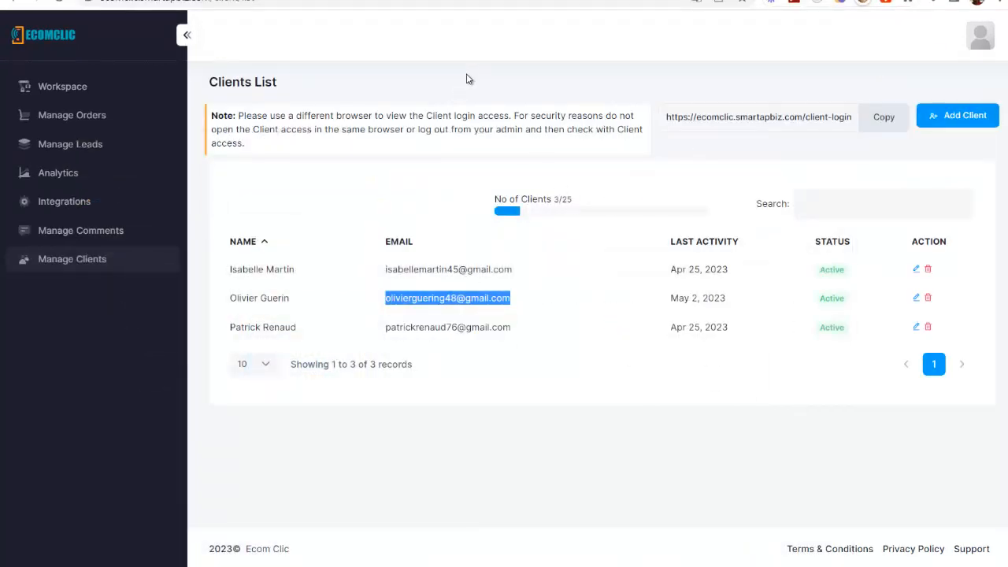
left_click(467, 79)
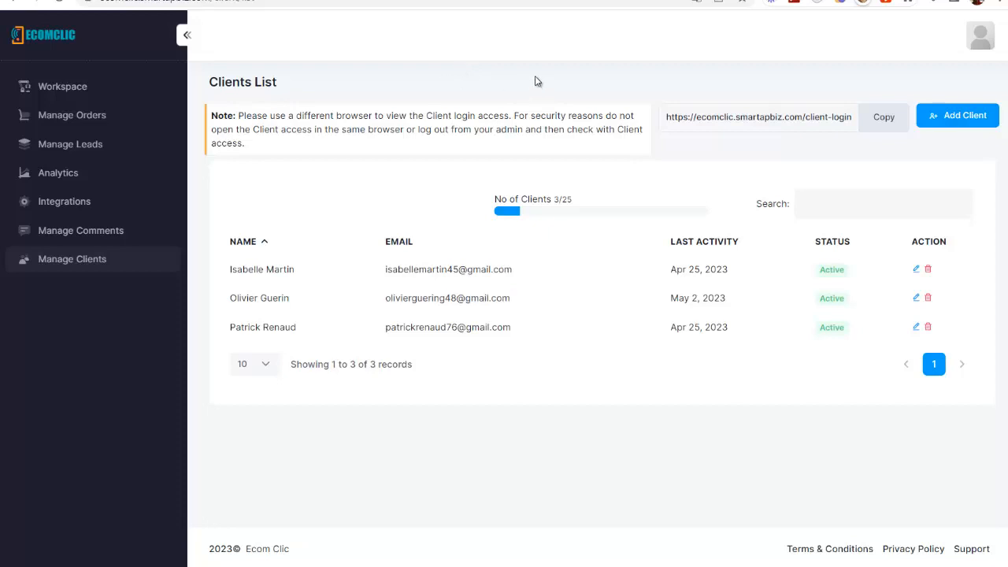